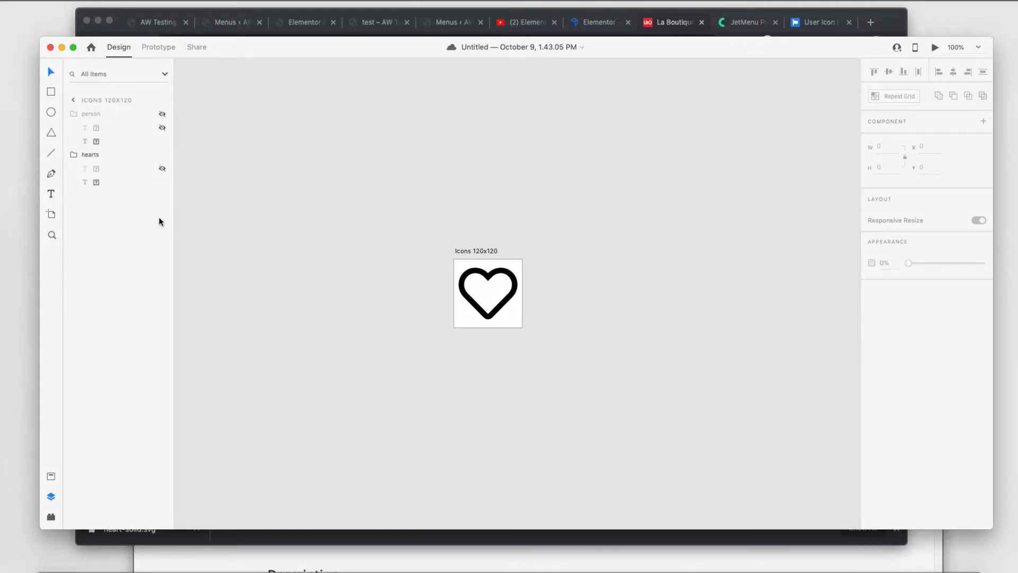
# - Select the hearts group and briefly show the person group to check how its icon sits on the artboard
pyautogui.click(90, 154)
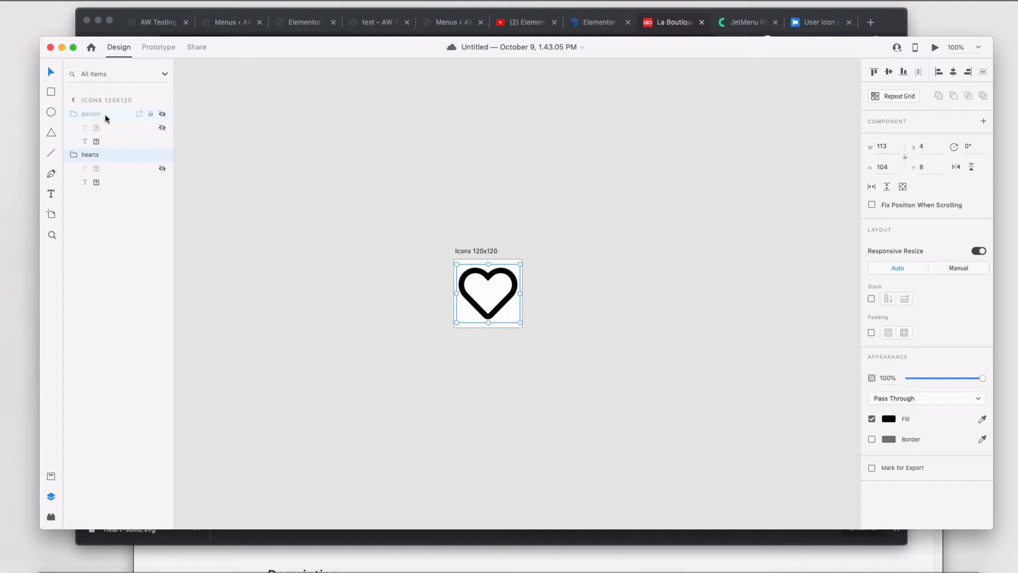
pyautogui.click(162, 115)
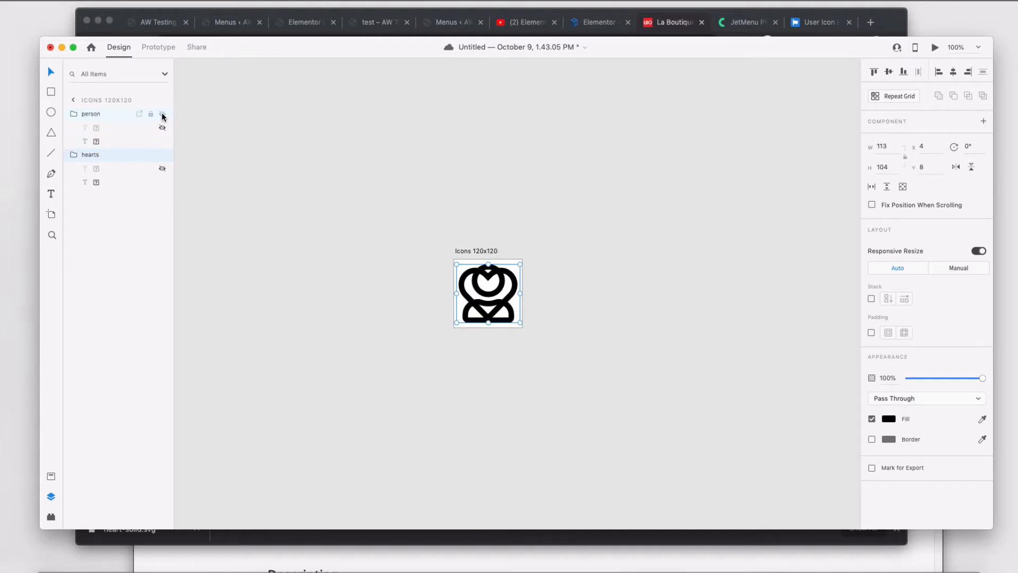
pyautogui.click(163, 115)
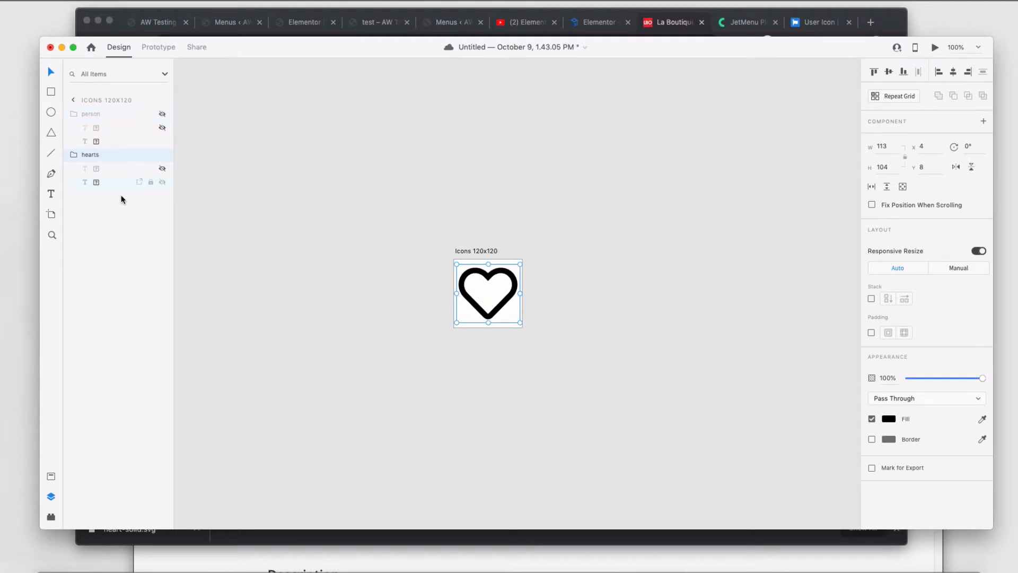
# - Toggle the visibility of the two heart layers to compare the black and red variants, ending with the black heart shown
pyautogui.click(162, 182)
pyautogui.click(162, 169)
pyautogui.click(162, 169)
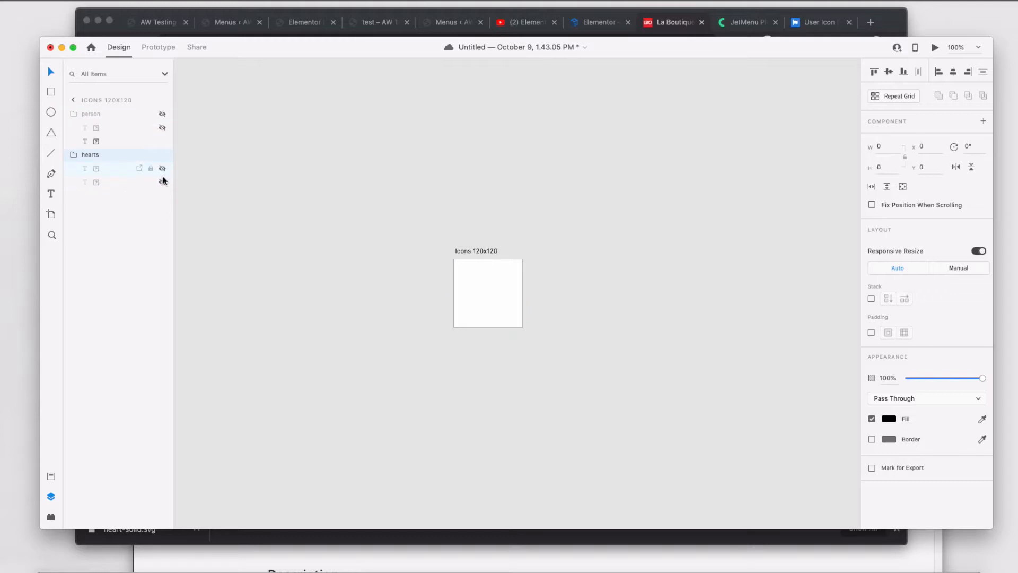
pyautogui.click(162, 182)
pyautogui.click(162, 182)
pyautogui.click(162, 169)
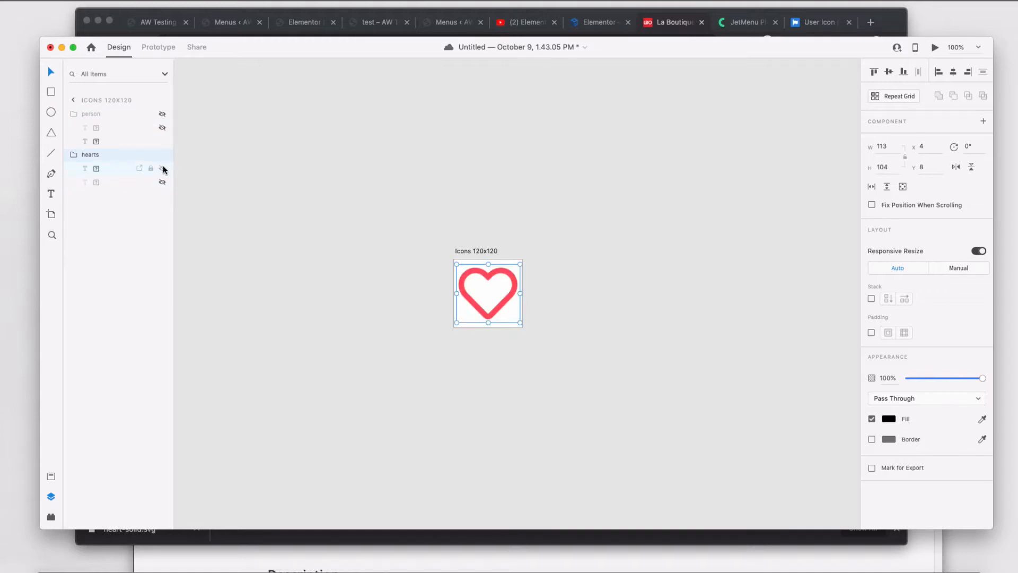
pyautogui.click(162, 169)
pyautogui.click(162, 182)
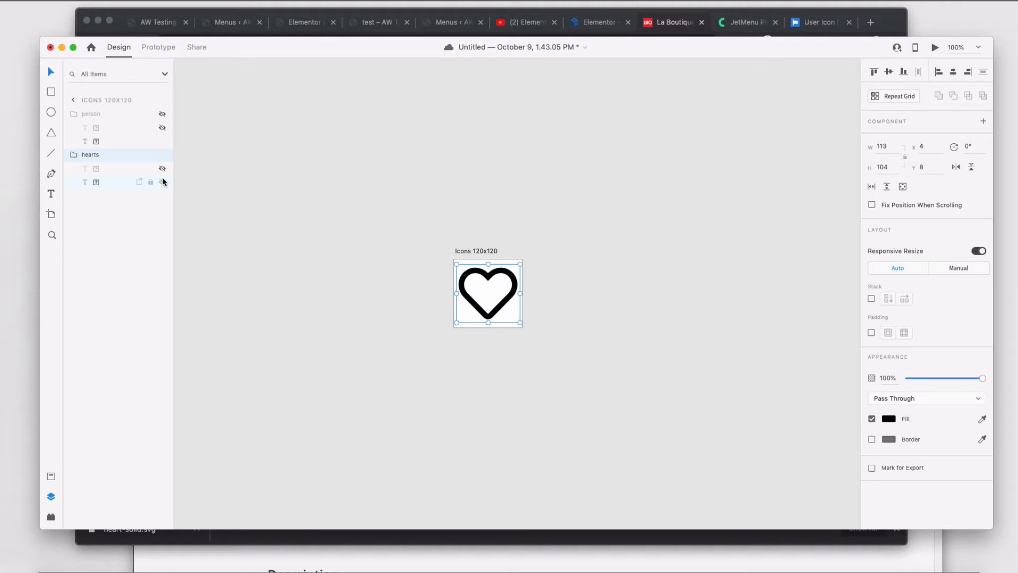
pyautogui.click(163, 181)
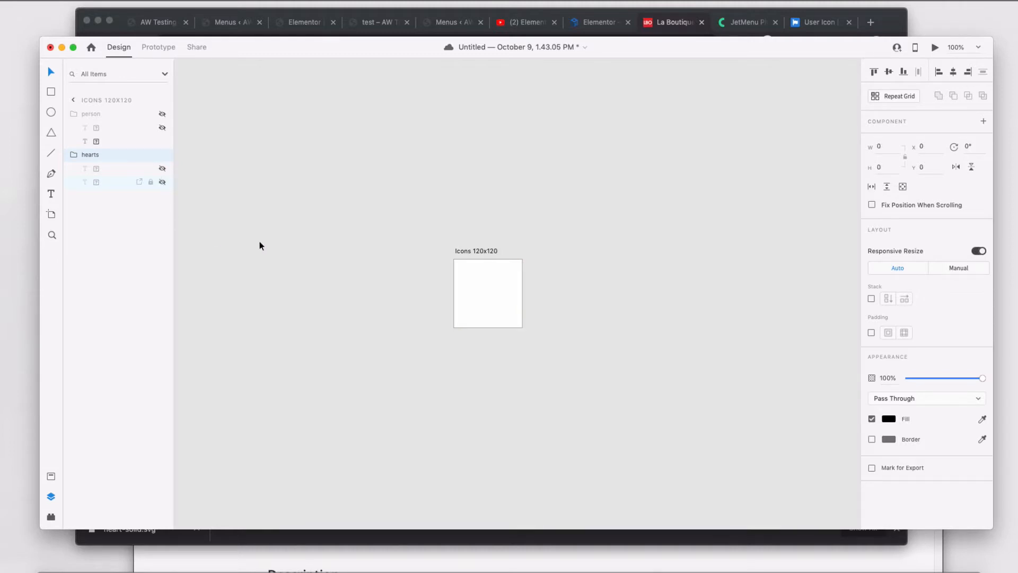
pyautogui.click(162, 169)
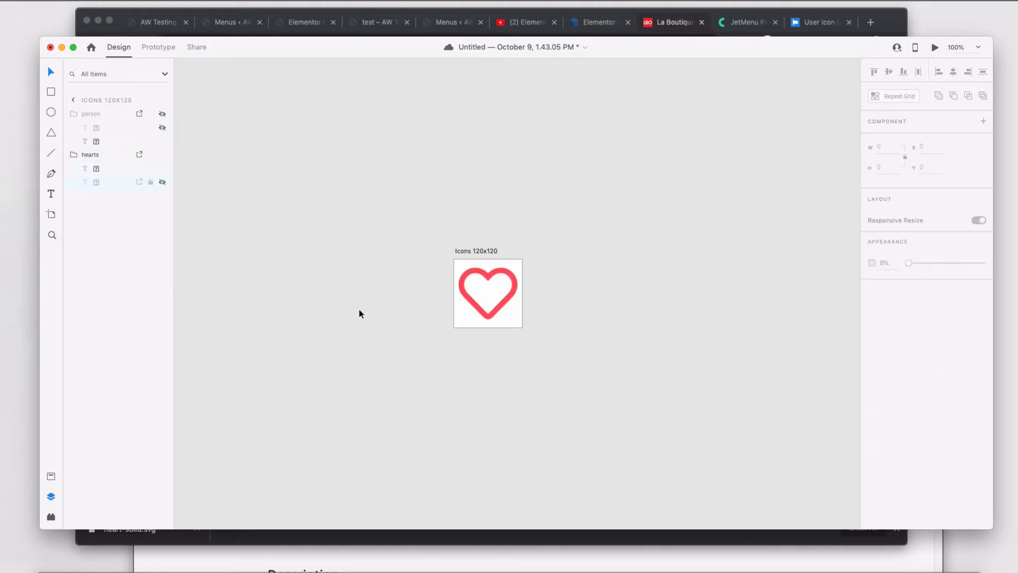
pyautogui.click(163, 182)
pyautogui.click(162, 168)
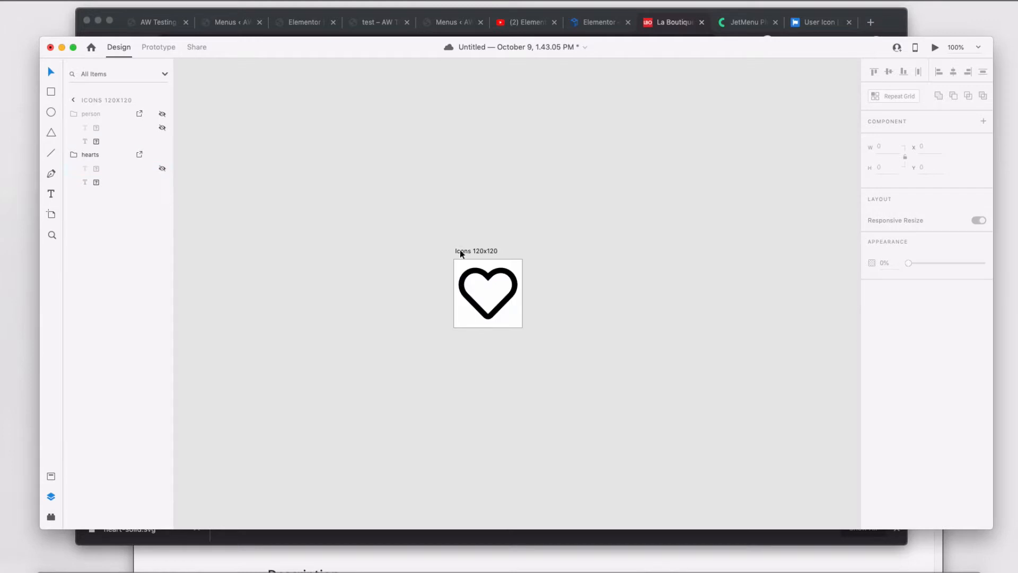
# - Export the Icons 120x120 artboard without its fill as a PNG named "heart - Icons 120x120" into the tuts/001 folder
pyautogui.click(461, 252)
pyautogui.click(24, 1)
pyautogui.moveTo(79, 161)
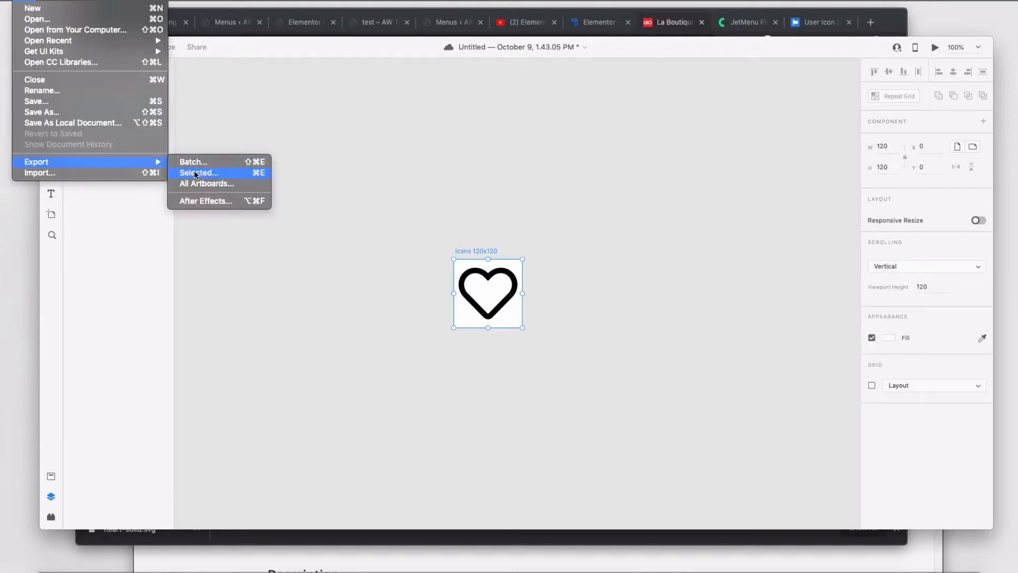
pyautogui.click(195, 173)
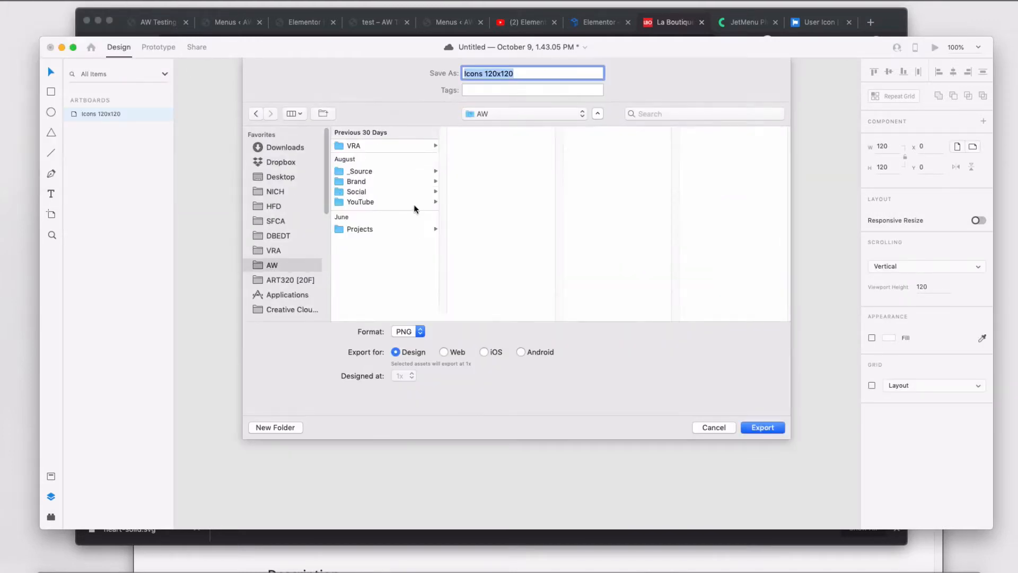
pyautogui.click(275, 427)
pyautogui.write('icons')
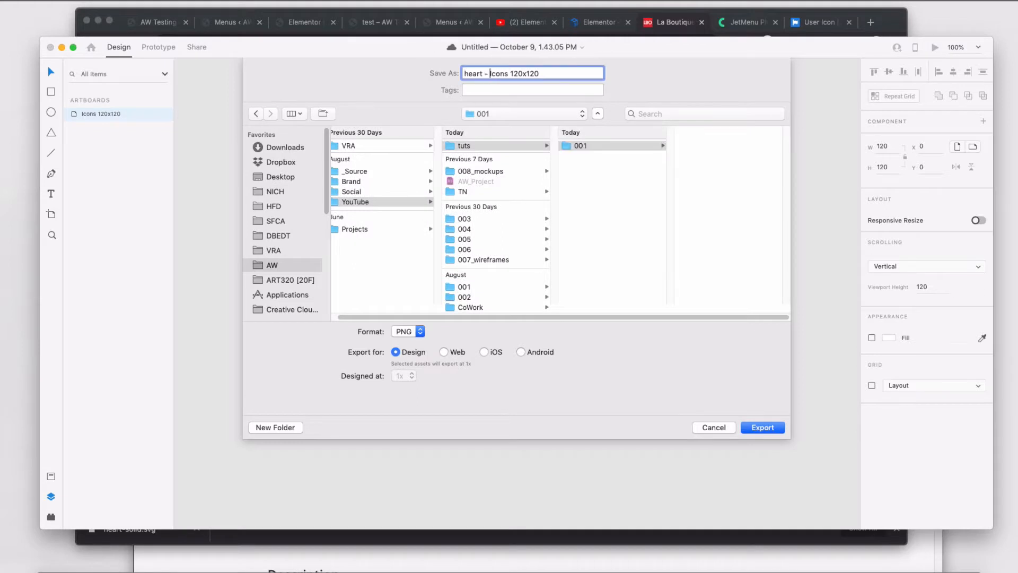
pyautogui.press('Return')
# - Show the red heart instead of the black one and export the artboard as a PNG
pyautogui.click(483, 298)
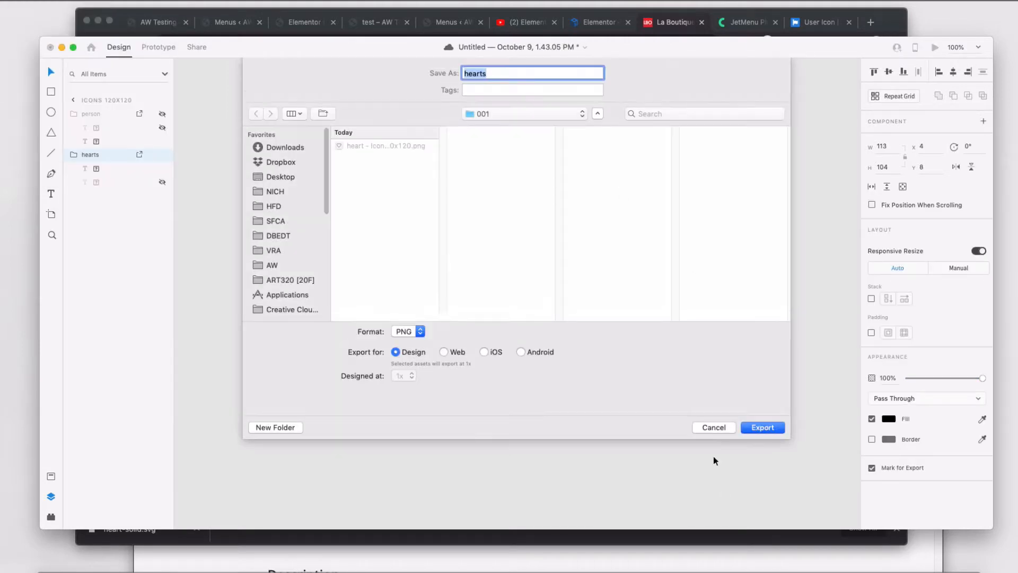
pyautogui.click(162, 181)
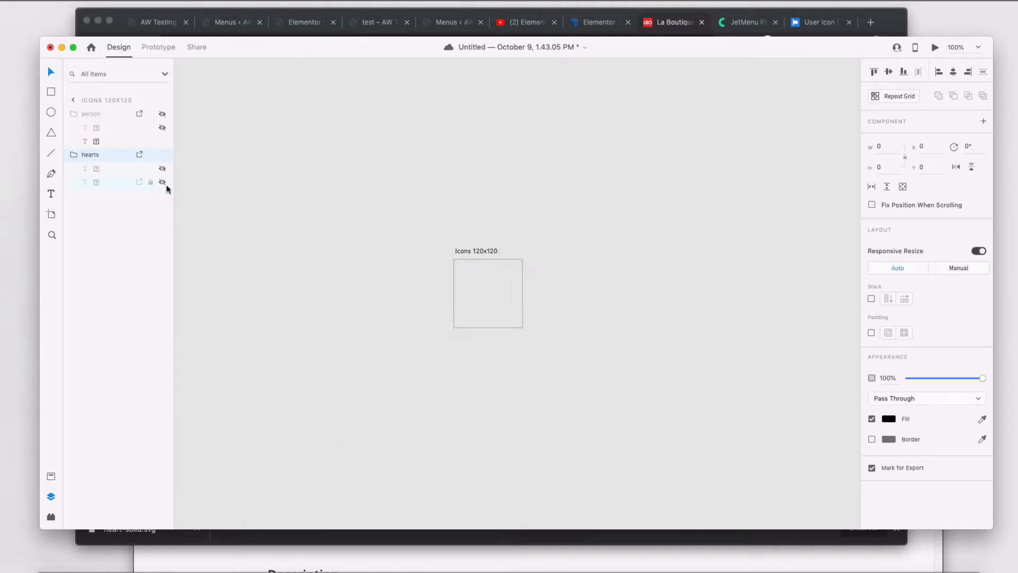
pyautogui.click(162, 182)
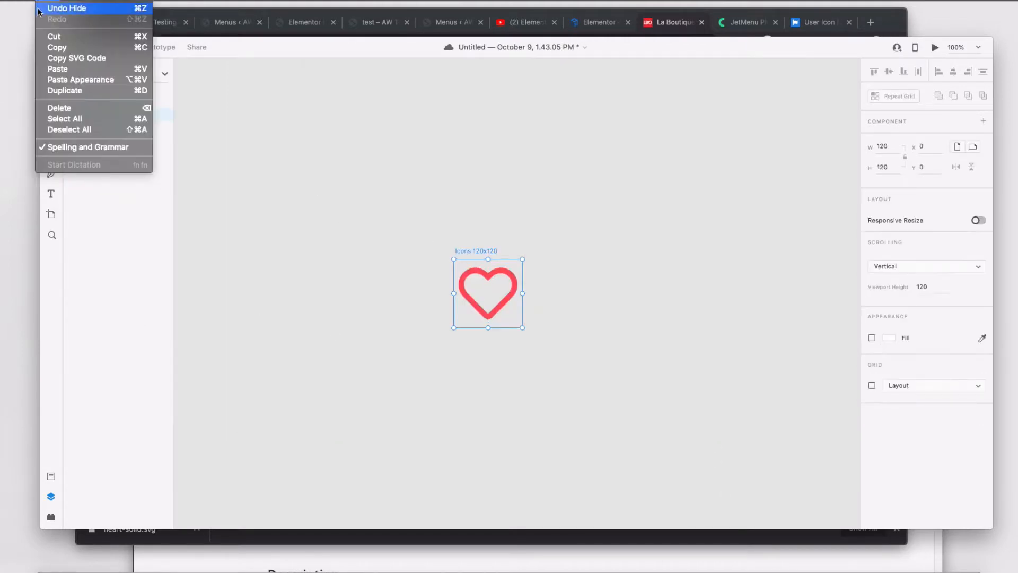
pyautogui.press('super+e')
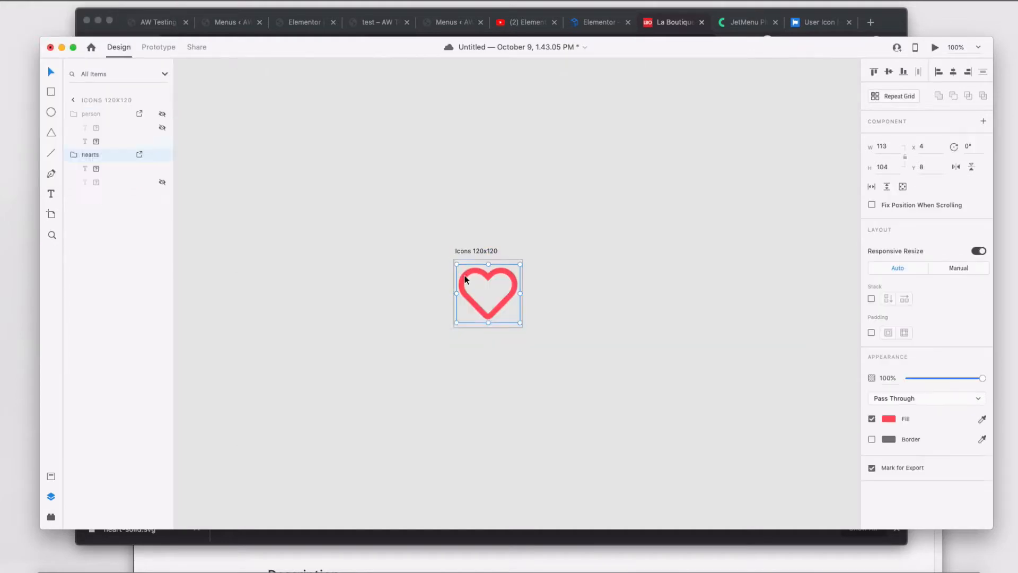
# - Replace the visible hearts group with the black person icon and export the artboard as a PNG
pyautogui.click(162, 154)
pyautogui.click(162, 141)
pyautogui.click(465, 251)
pyautogui.click(24, 1)
pyautogui.moveTo(136, 162)
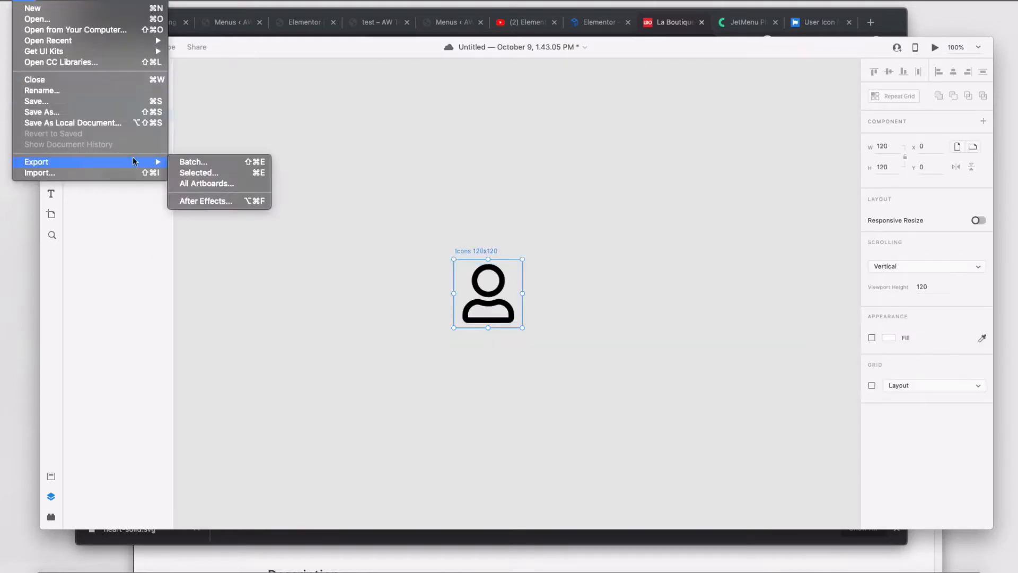
pyautogui.click(205, 172)
pyautogui.click(388, 156)
pyautogui.moveTo(483, 74); pyautogui.dragTo(453, 71)
pyautogui.write('us - Icons 120x120')
pyautogui.press('Return')
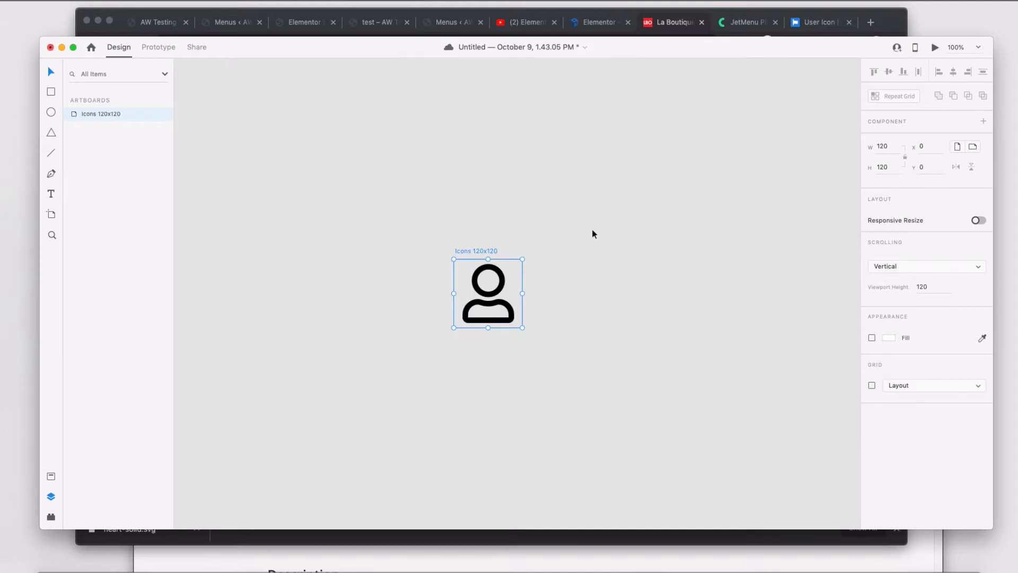
# - Show the blue person icon instead of the black one and export the artboard as a PNG with a "user" file name
pyautogui.doubleClick(73, 114)
pyautogui.click(91, 114)
pyautogui.click(24, 1)
pyautogui.moveTo(136, 161)
pyautogui.click(205, 172)
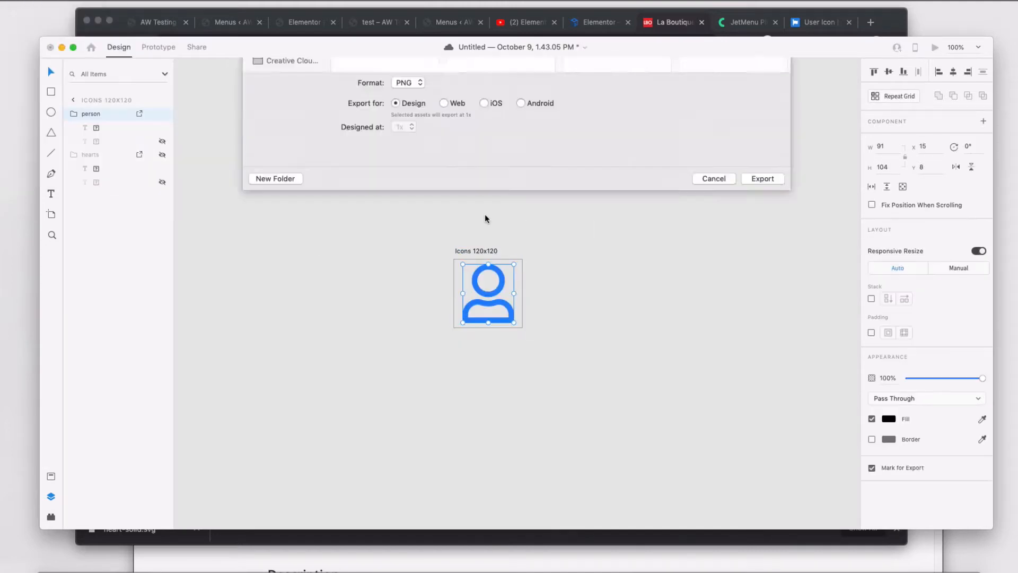
pyautogui.click(388, 146)
pyautogui.moveTo(482, 74); pyautogui.dragTo(456, 73)
pyautogui.write('user')
pyautogui.press('Return')
pyautogui.click(306, 508)
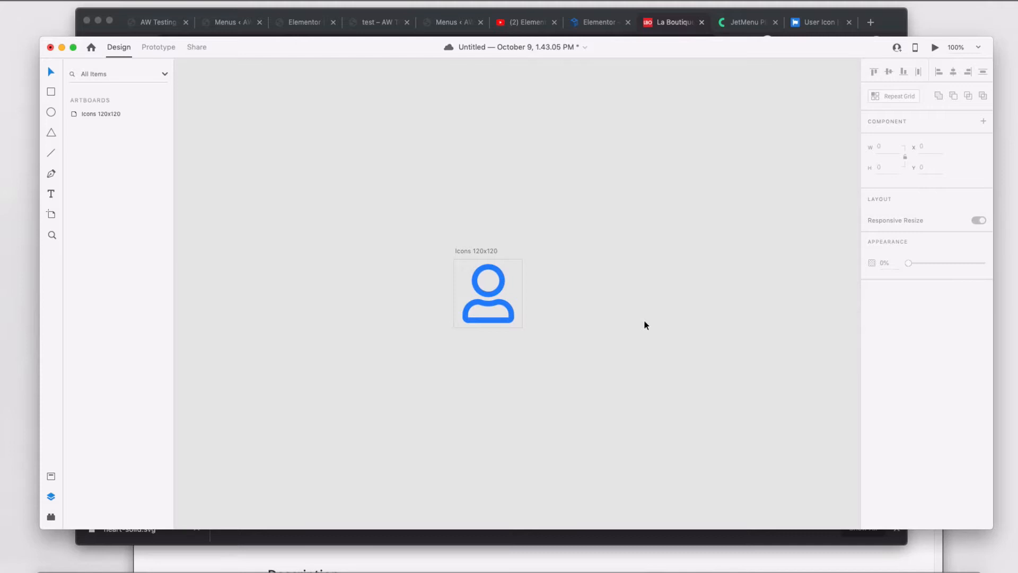
# - Switch to the WordPress plugin list in the browser and view the details of the Menu Image plugin
pyautogui.press('super+Tab')
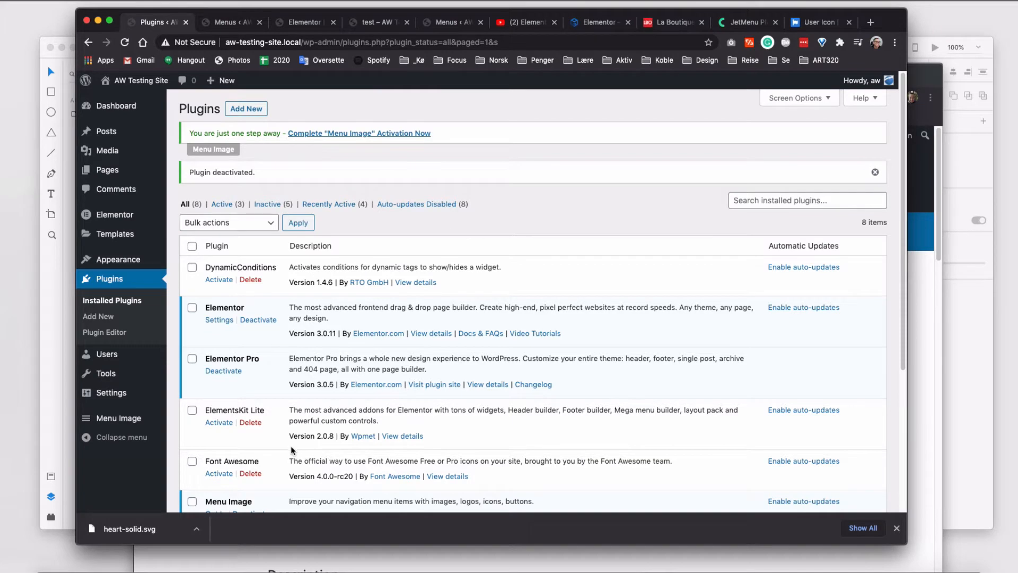
pyautogui.scroll(-4, 291, 450)
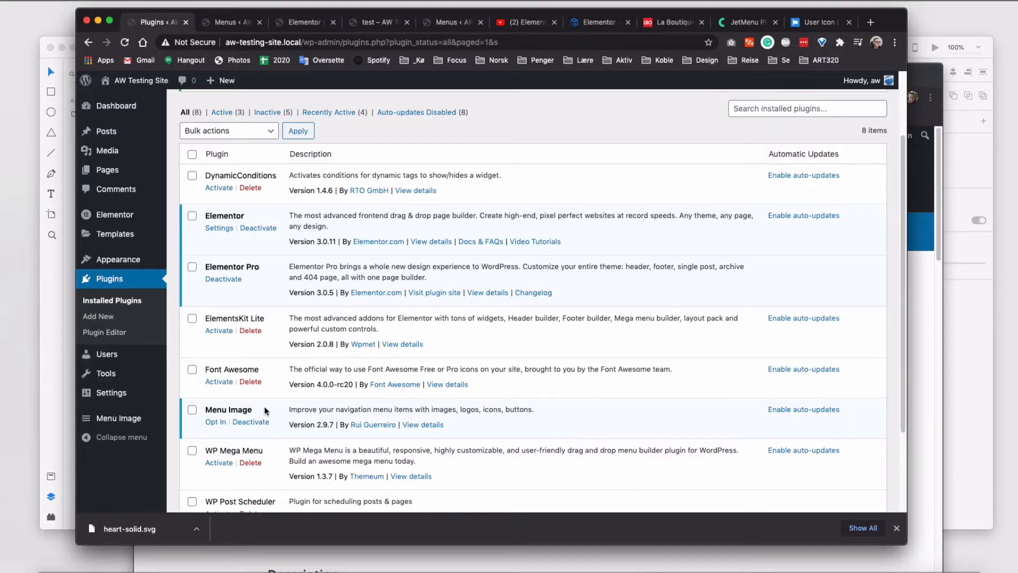
pyautogui.click(405, 423)
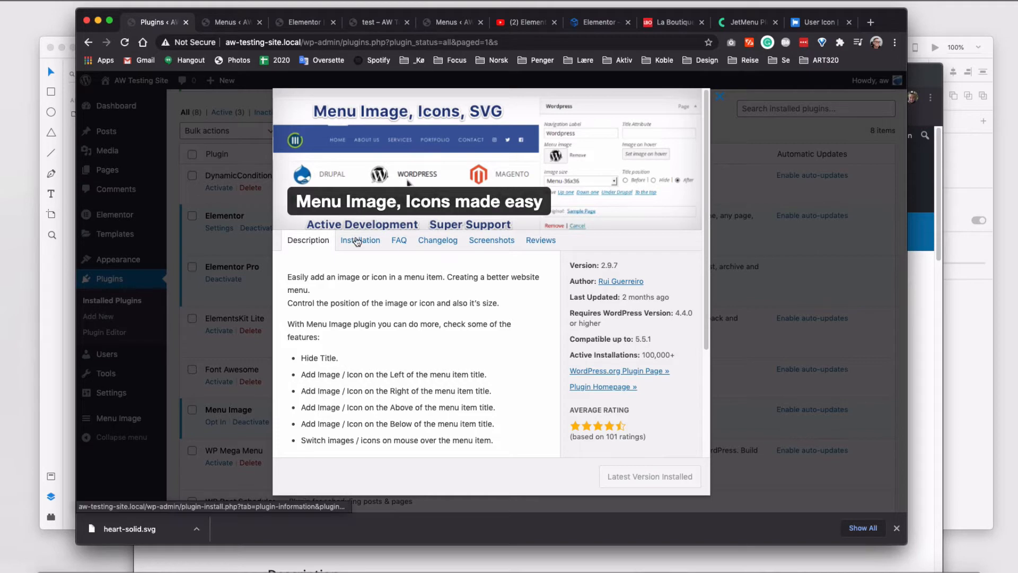
pyautogui.press('Escape')
# - Create a new WordPress navigation menu named "icon menu"
pyautogui.moveTo(127, 259)
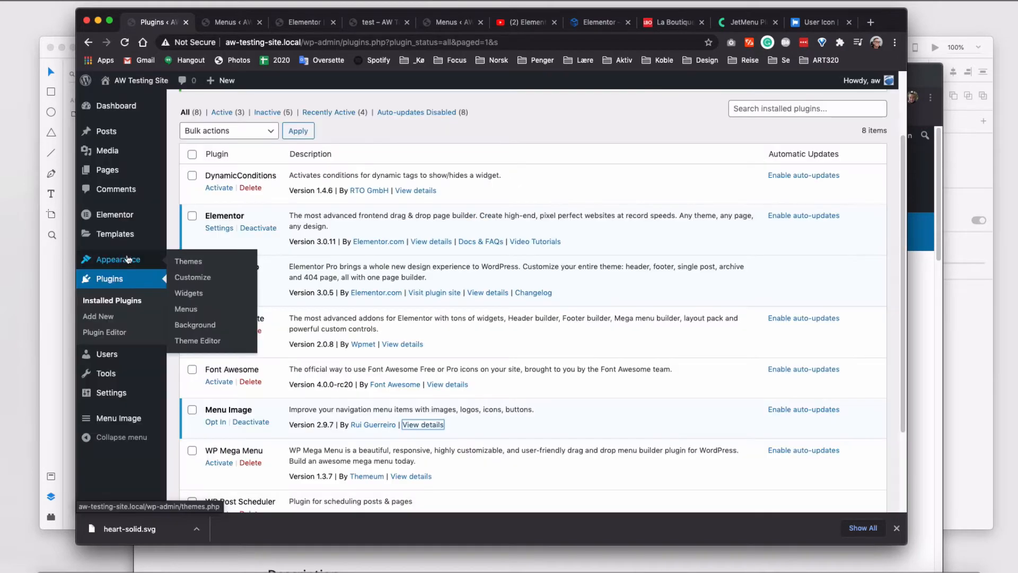
pyautogui.click(186, 309)
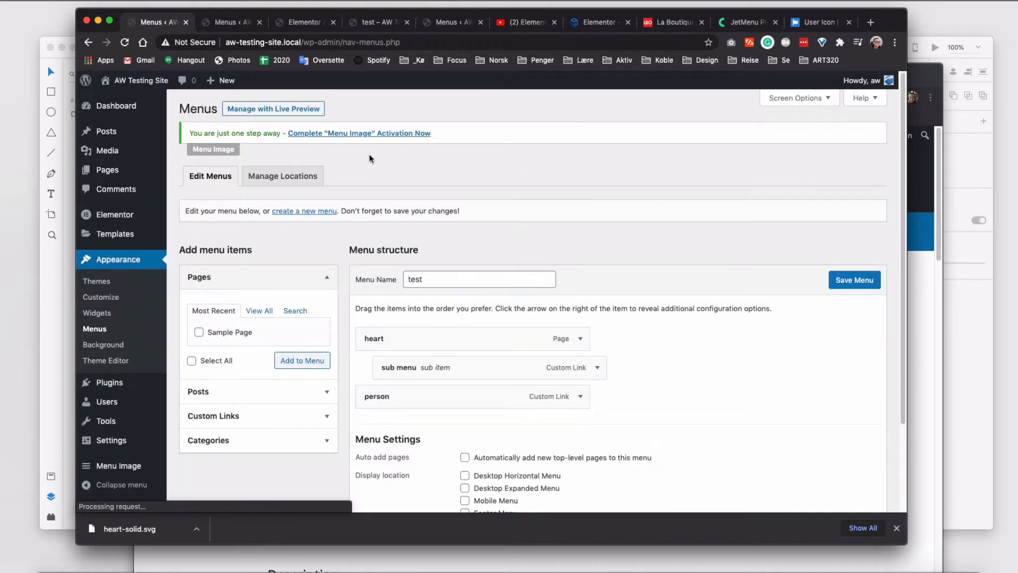
pyautogui.scroll(-4, 691, 352)
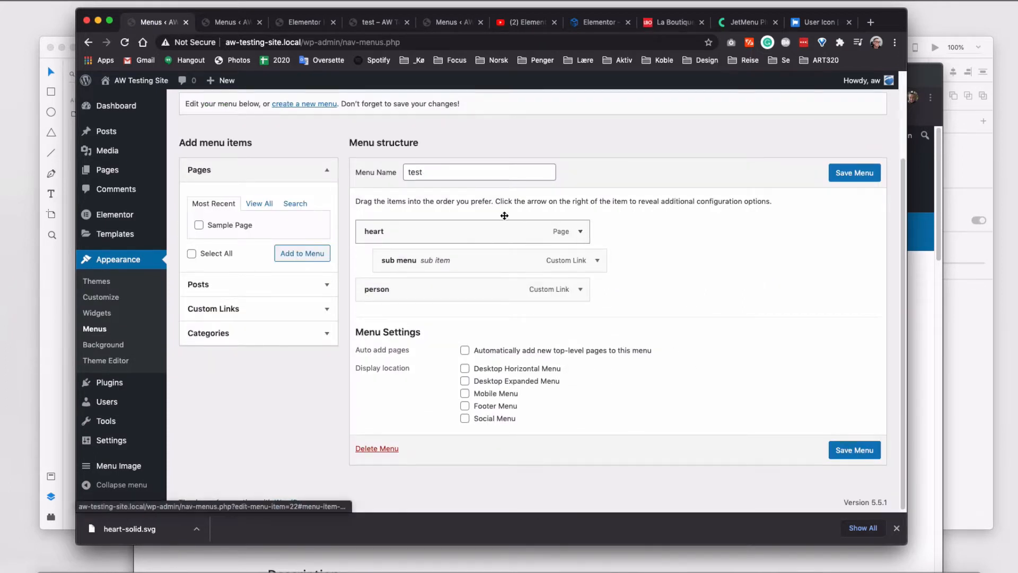
pyautogui.scroll(1, 353, 170)
pyautogui.click(313, 134)
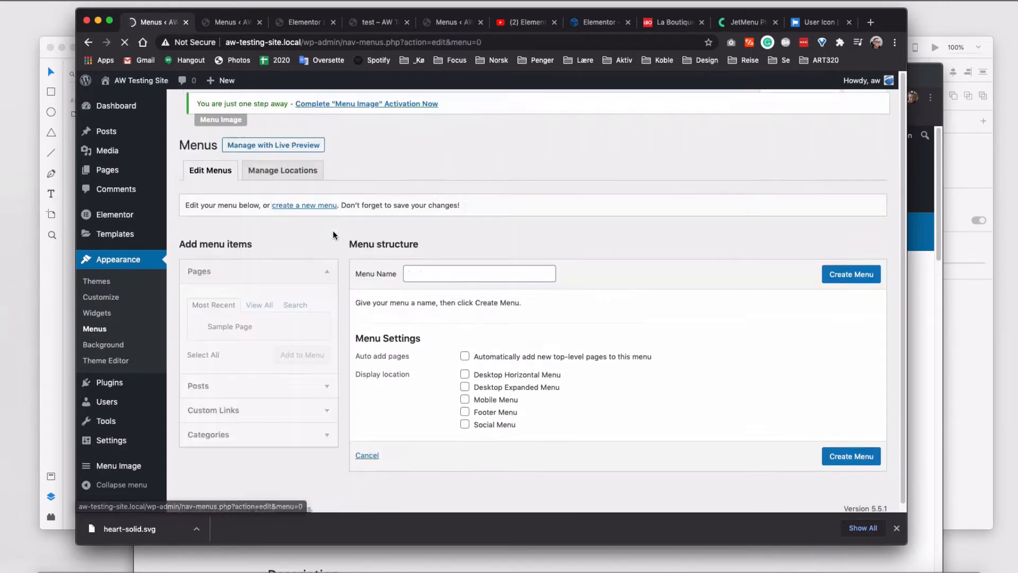
pyautogui.click(457, 277)
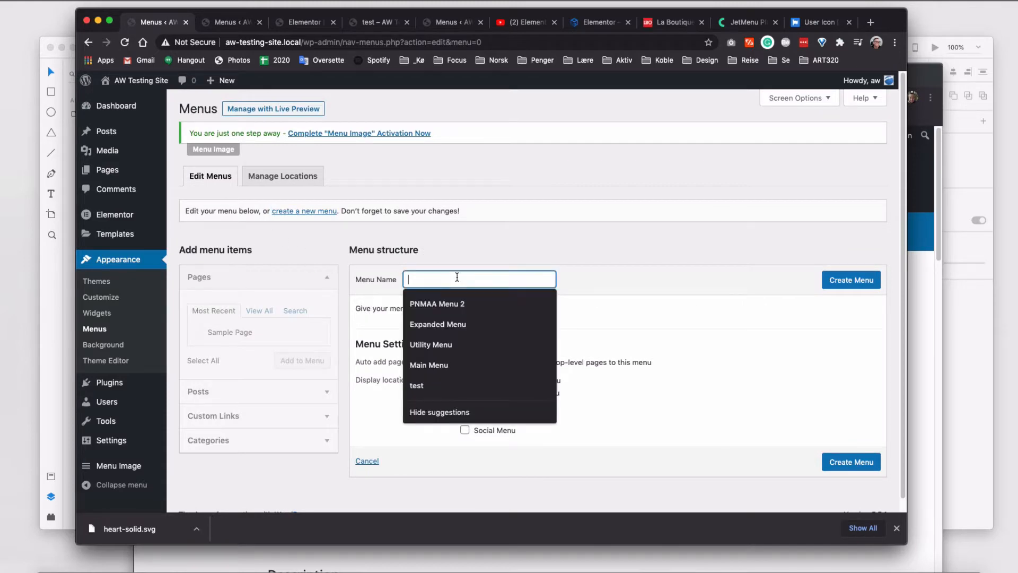
pyautogui.write('ficon menu')
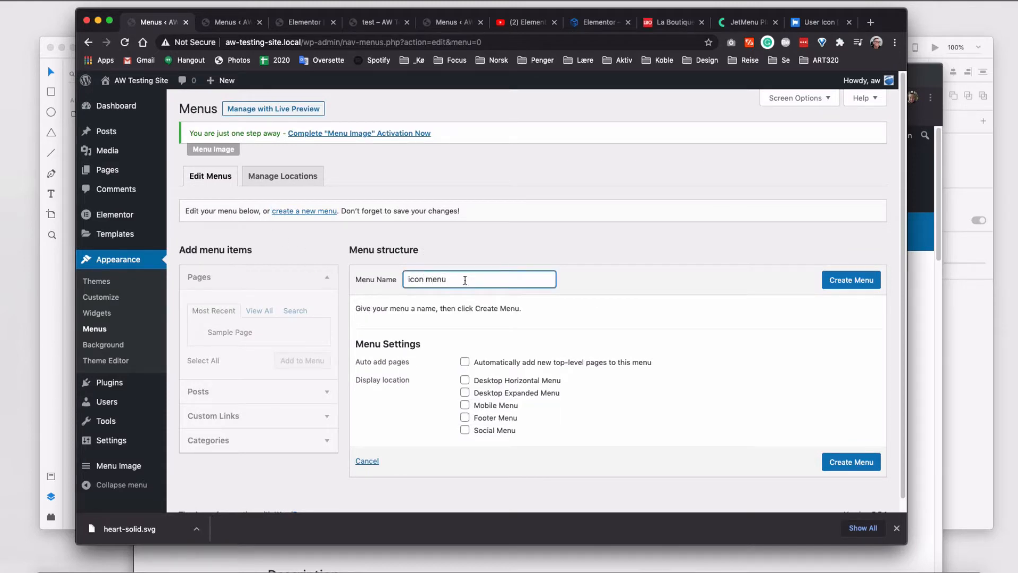
pyautogui.click(834, 281)
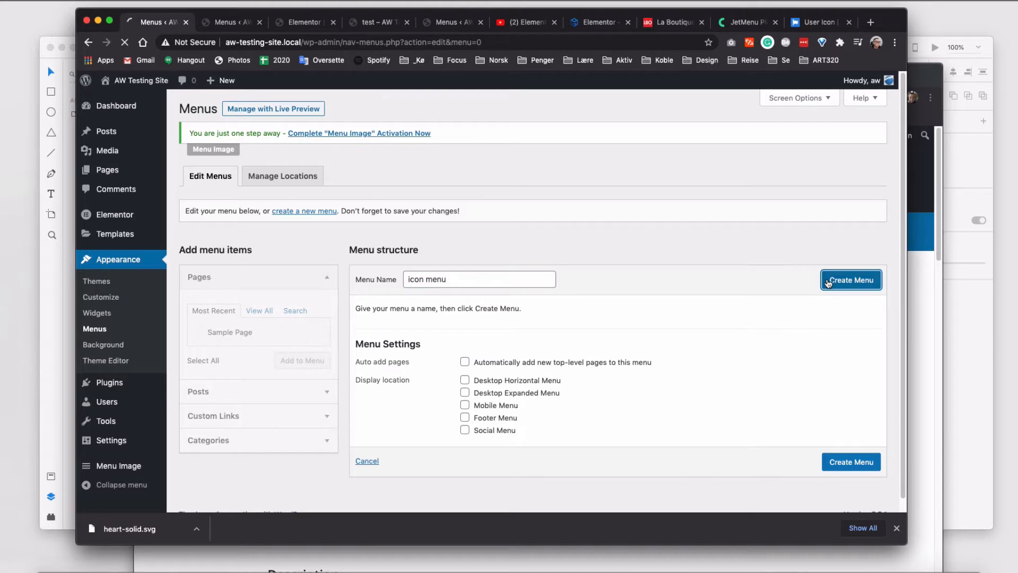
# - Add a custom link with URL # and link text "Heart" to the icon menu
pyautogui.scroll(-1, 429, 376)
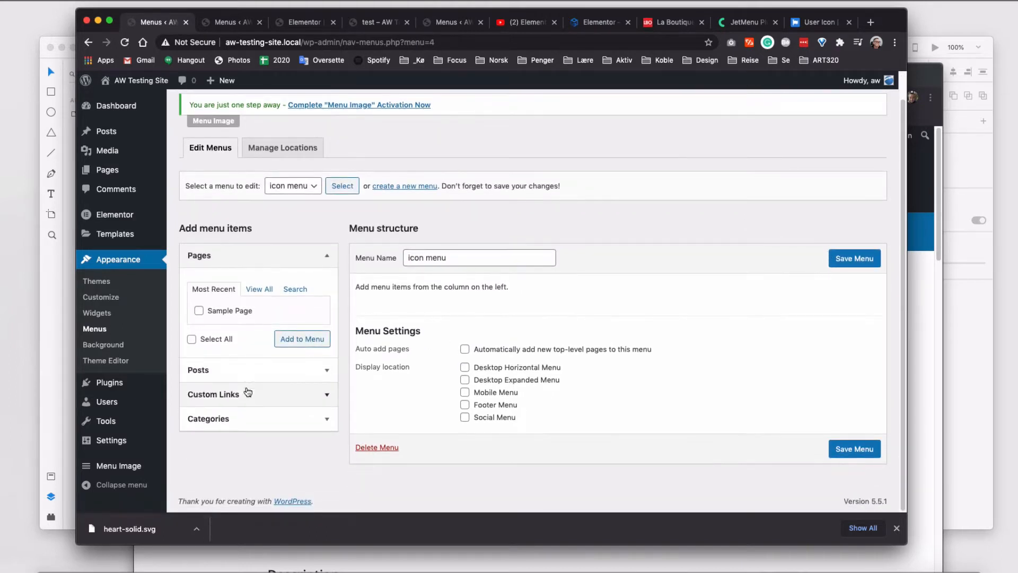
pyautogui.click(247, 394)
pyautogui.click(284, 377)
pyautogui.write('#')
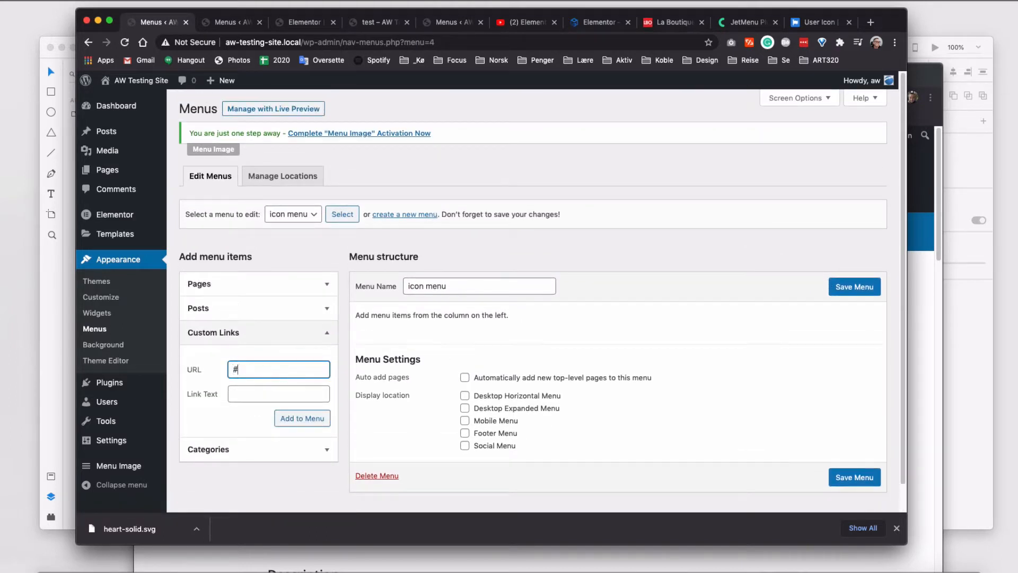
pyautogui.press('Tab')
pyautogui.write('Heart')
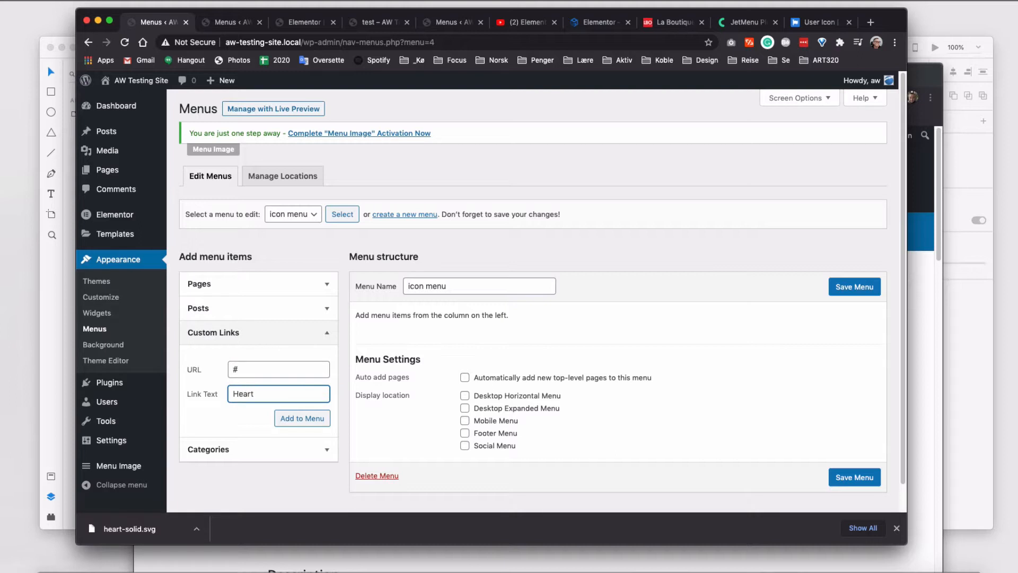
pyautogui.click(292, 419)
# - Add a custom link with URL # and link text "User" to the icon menu
pyautogui.click(287, 377)
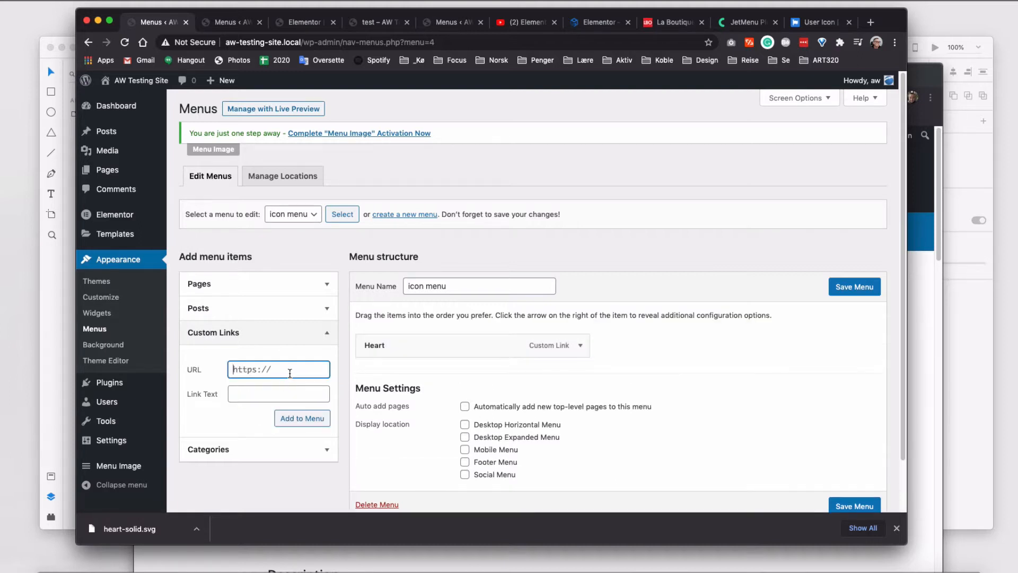
pyautogui.write('#')
pyautogui.press('Tab')
pyautogui.write('User')
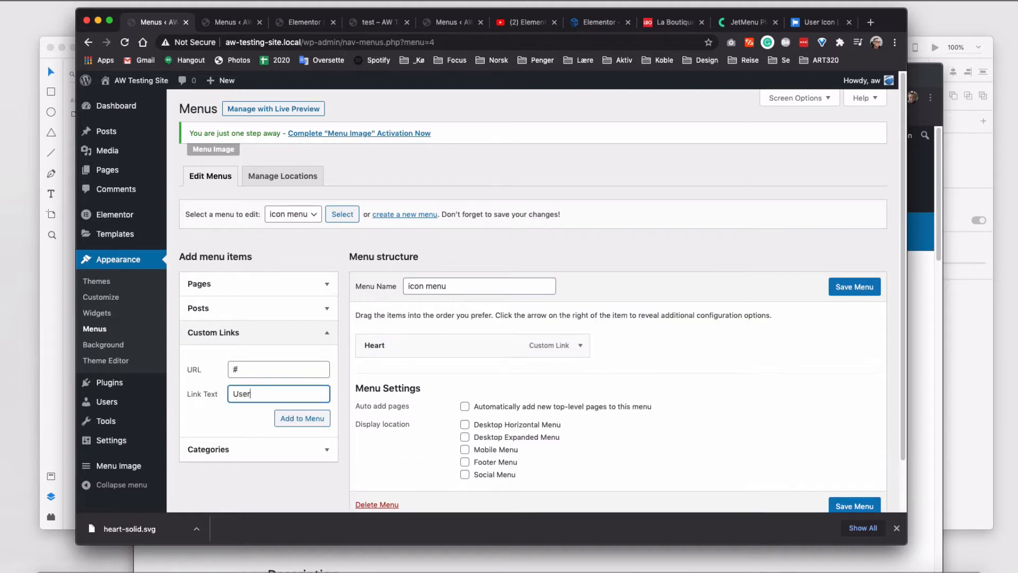
pyautogui.click(295, 418)
# - Open the Heart item's menu image chooser and upload the four heart and user icon PNGs from the 001 folder inside tuts
pyautogui.scroll(-3, 691, 397)
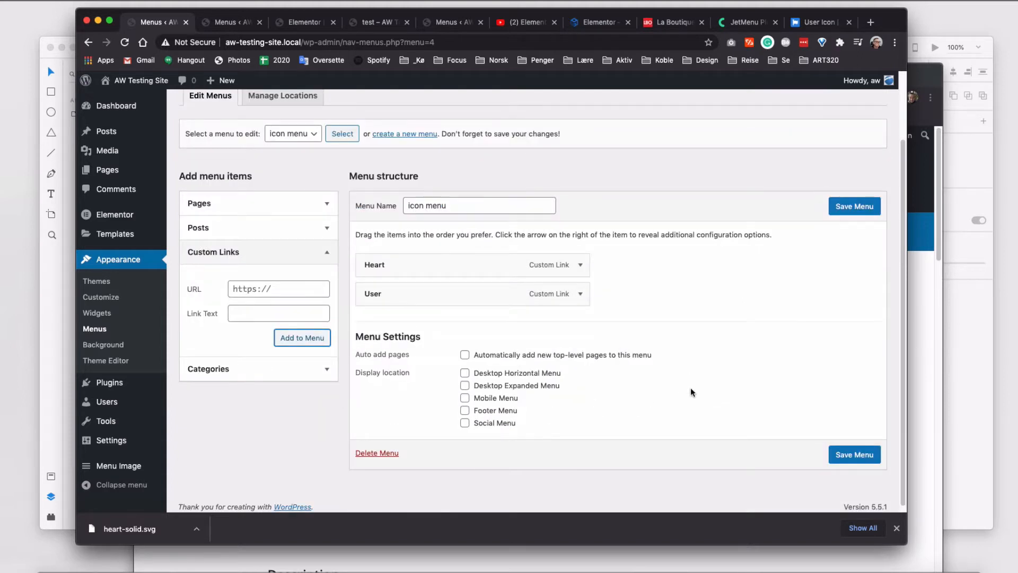
pyautogui.click(580, 265)
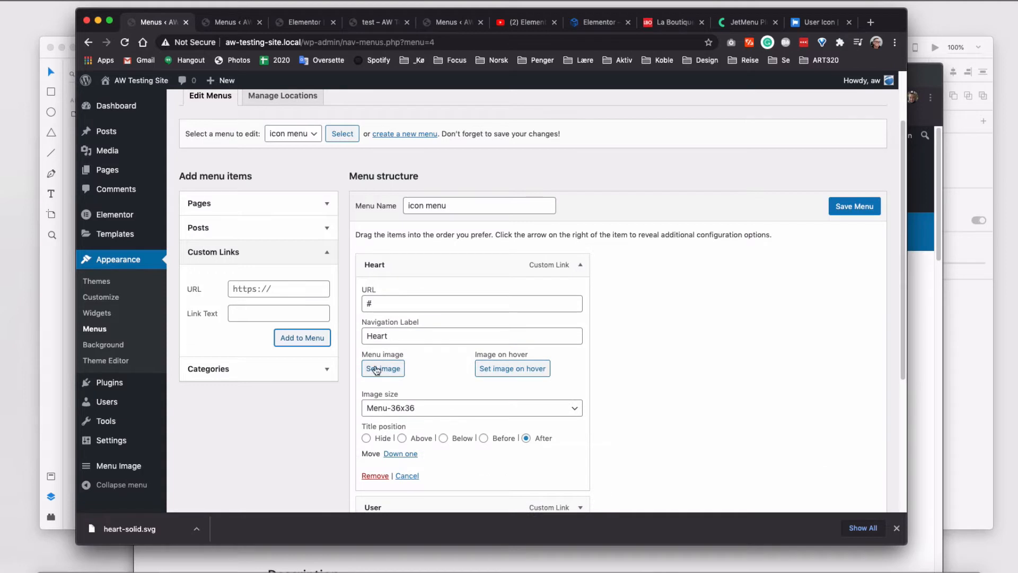
pyautogui.scroll(-2, 436, 354)
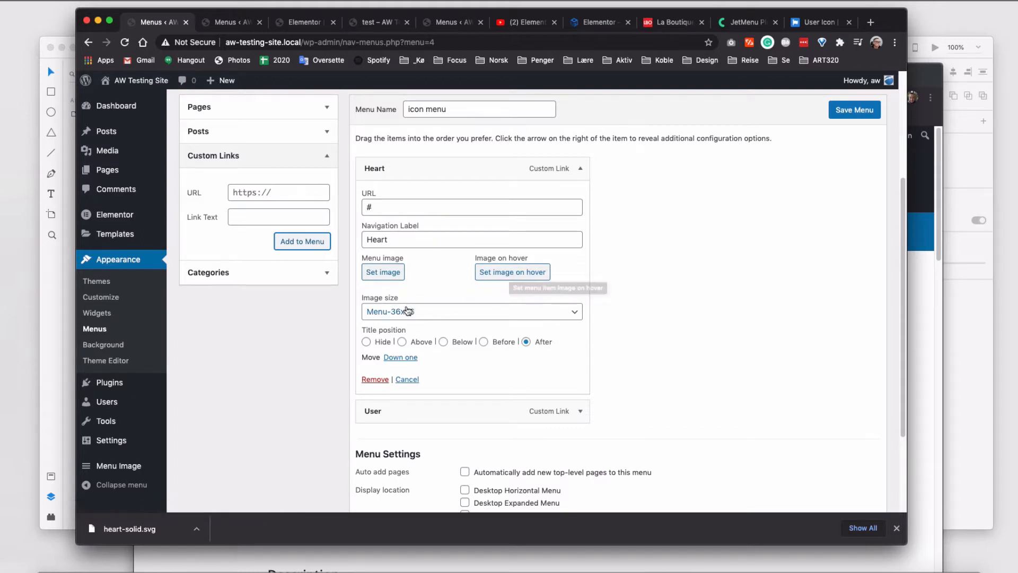
pyautogui.click(383, 272)
pyautogui.click(127, 128)
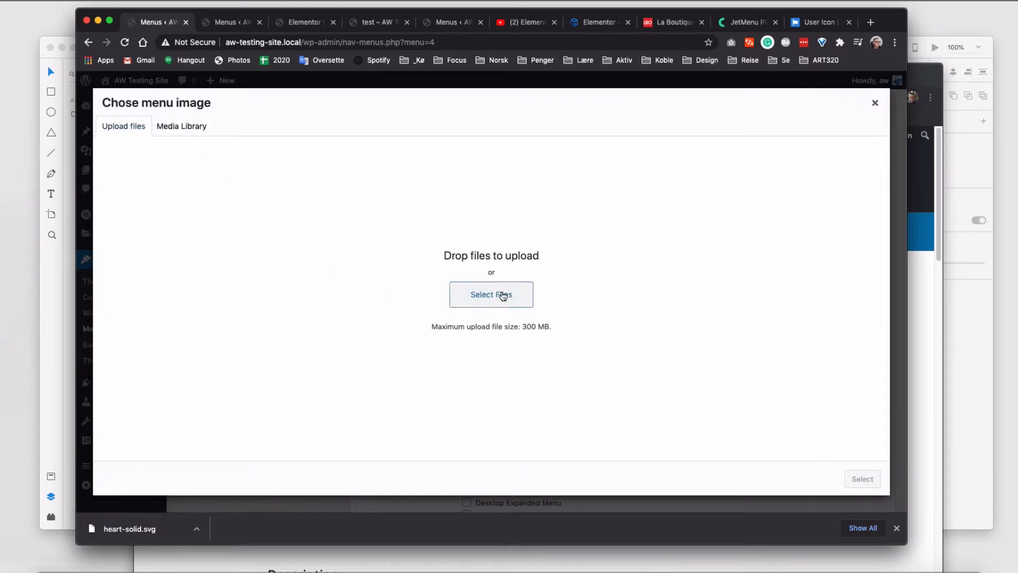
pyautogui.click(499, 294)
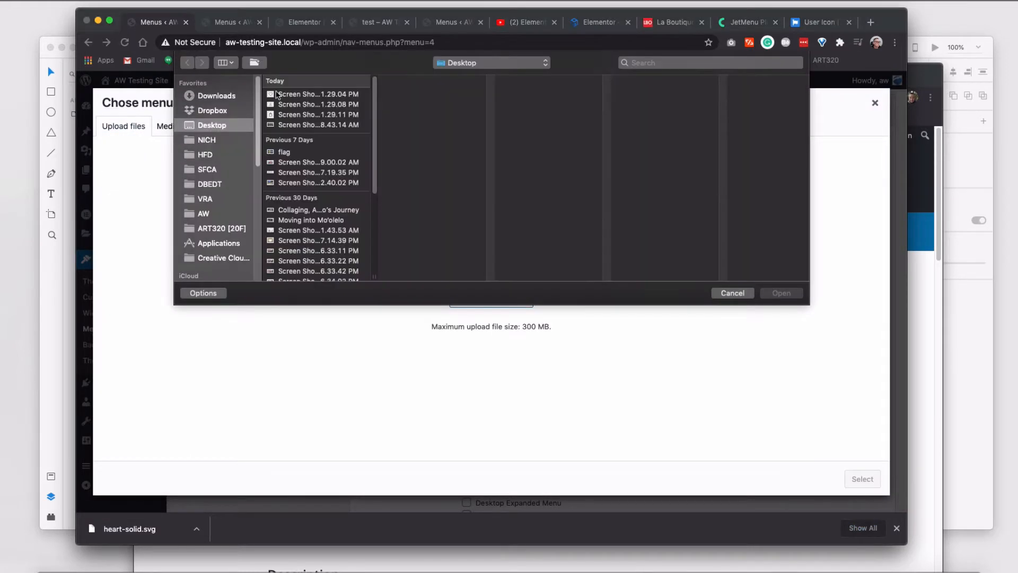
pyautogui.click(460, 64)
pyautogui.click(460, 137)
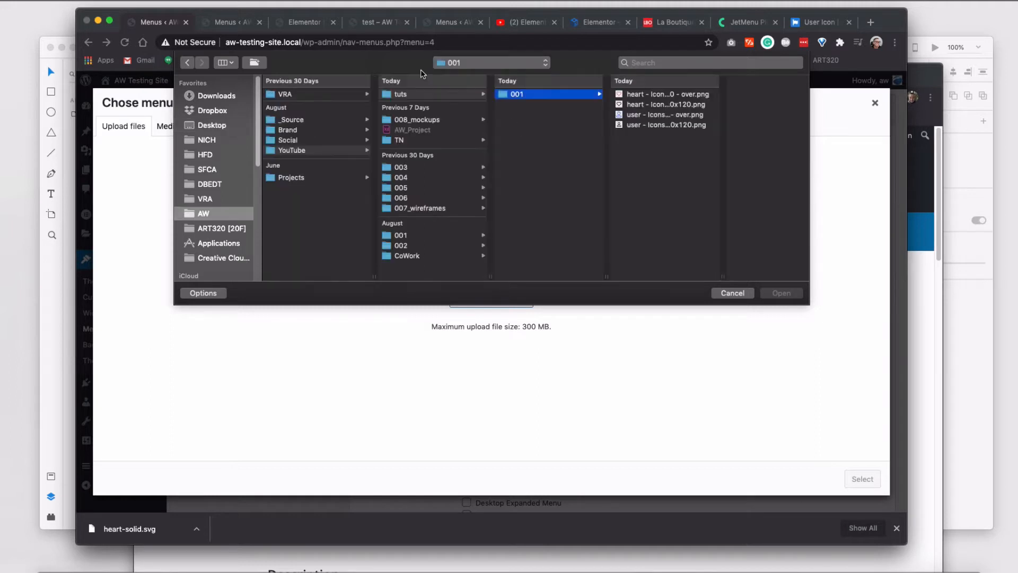
pyautogui.moveTo(647, 150); pyautogui.dragTo(638, 103)
pyautogui.click(783, 294)
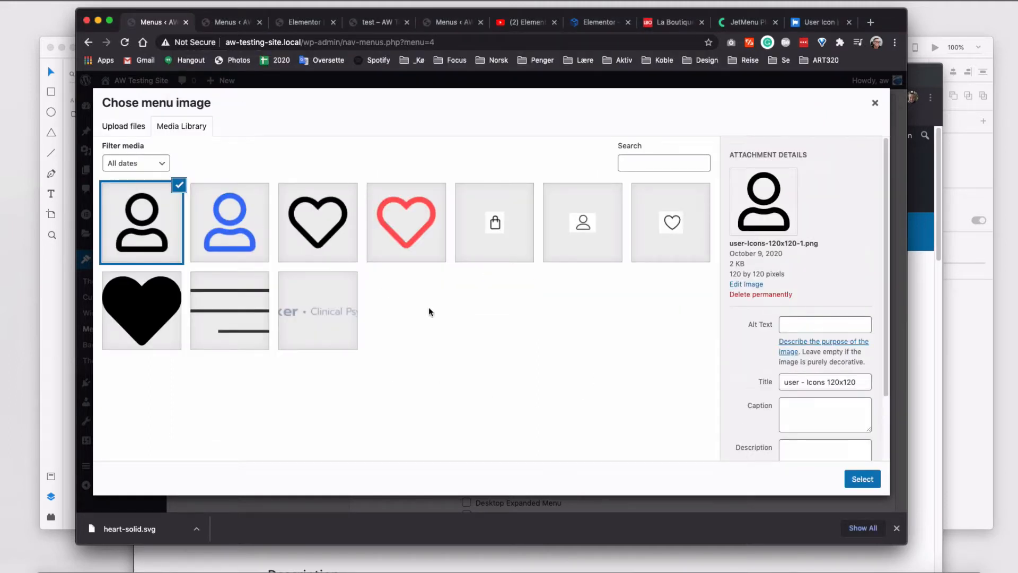
# - Set the black outlined heart as the Heart item's menu image and the red heart as its image on hover
pyautogui.click(307, 222)
pyautogui.click(862, 479)
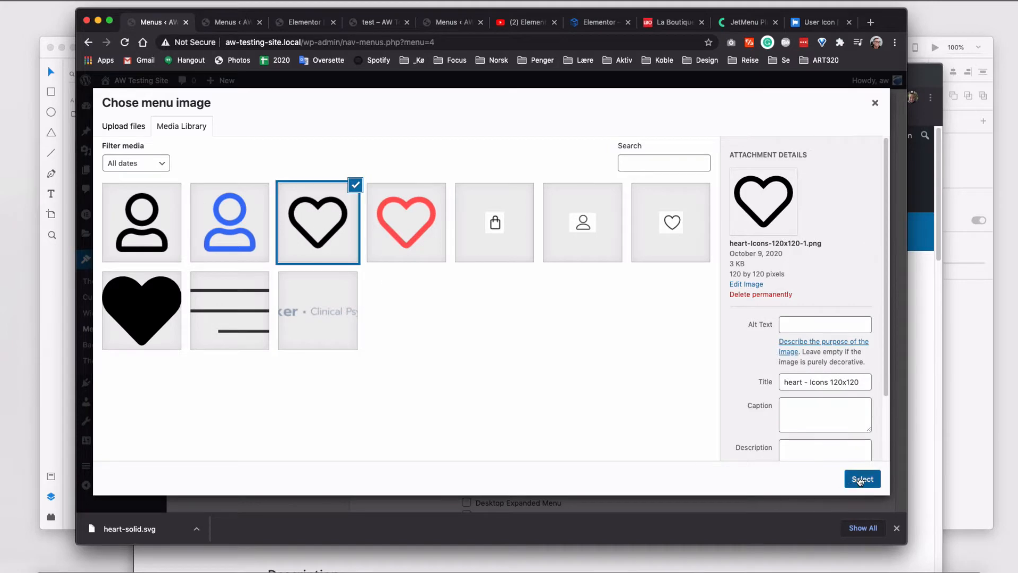
pyautogui.click(513, 276)
pyautogui.click(426, 234)
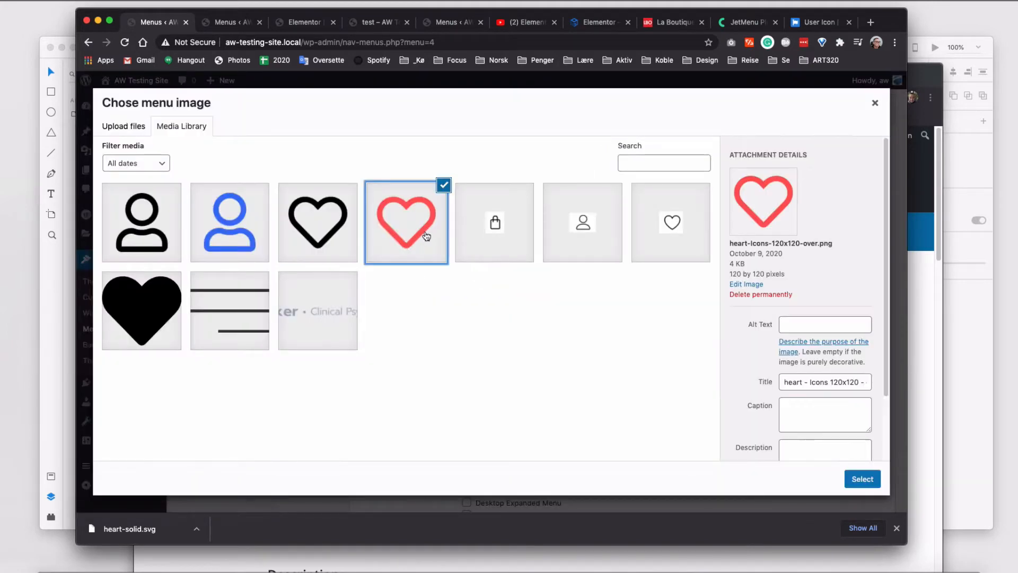
pyautogui.click(862, 479)
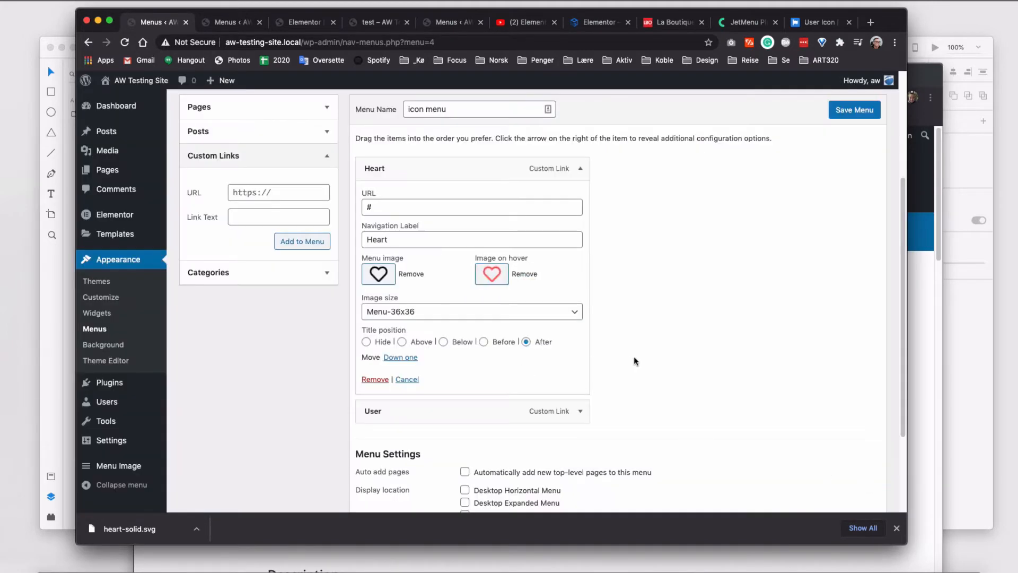
# - Set the Heart item's image size to Menu-48x48 and its title position to Hide
pyautogui.click(398, 311)
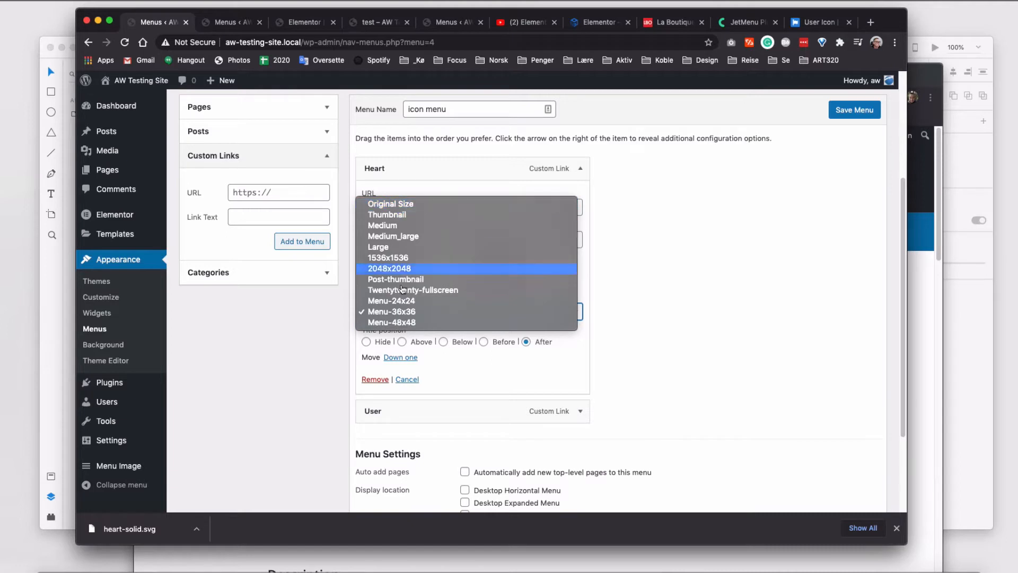
pyautogui.click(419, 323)
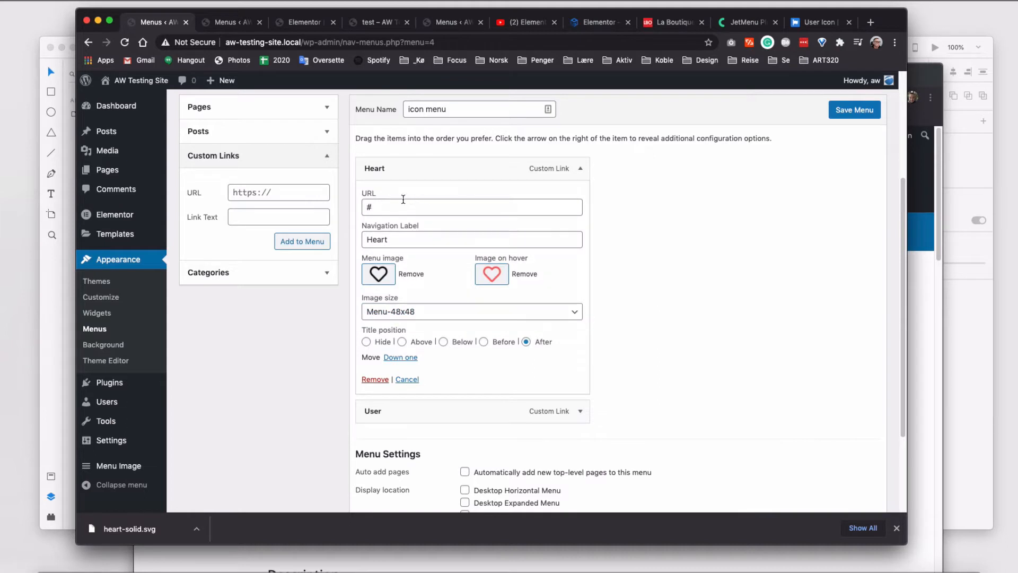
pyautogui.click(395, 240)
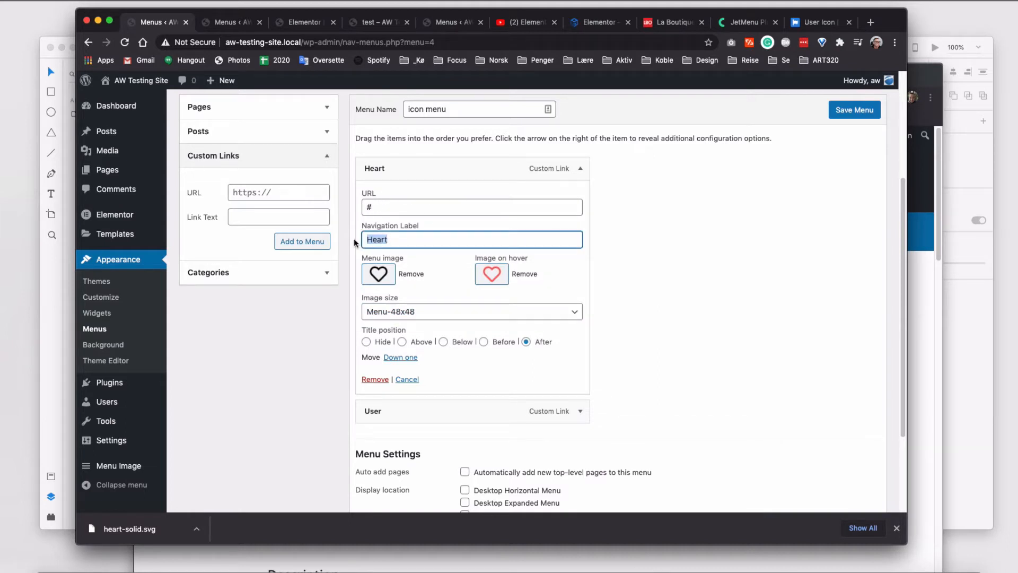
pyautogui.click(366, 341)
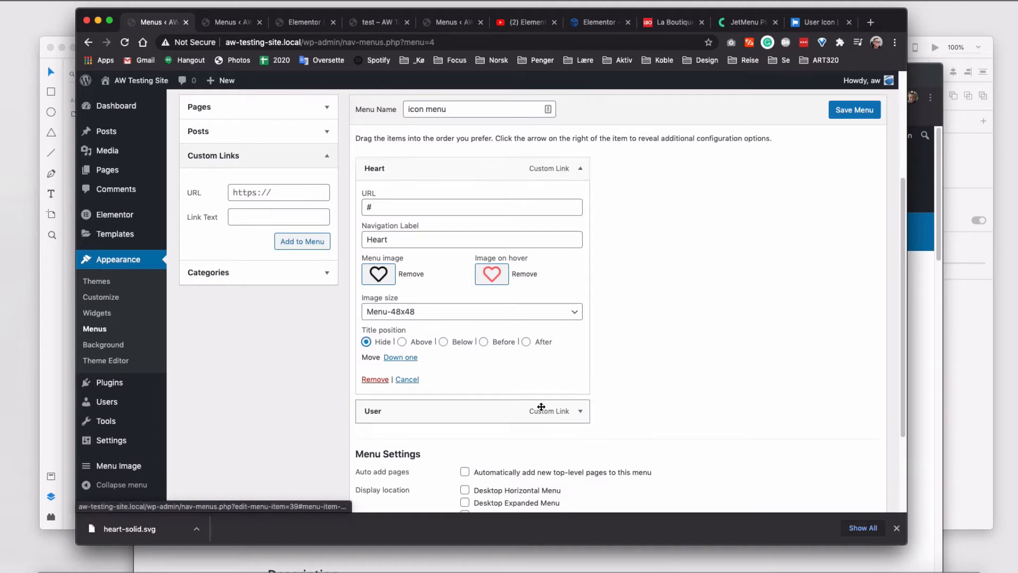
# - Set the black person icon as the User item's menu image and the blue person icon as its image on hover
pyautogui.click(580, 412)
pyautogui.scroll(-4, 468, 353)
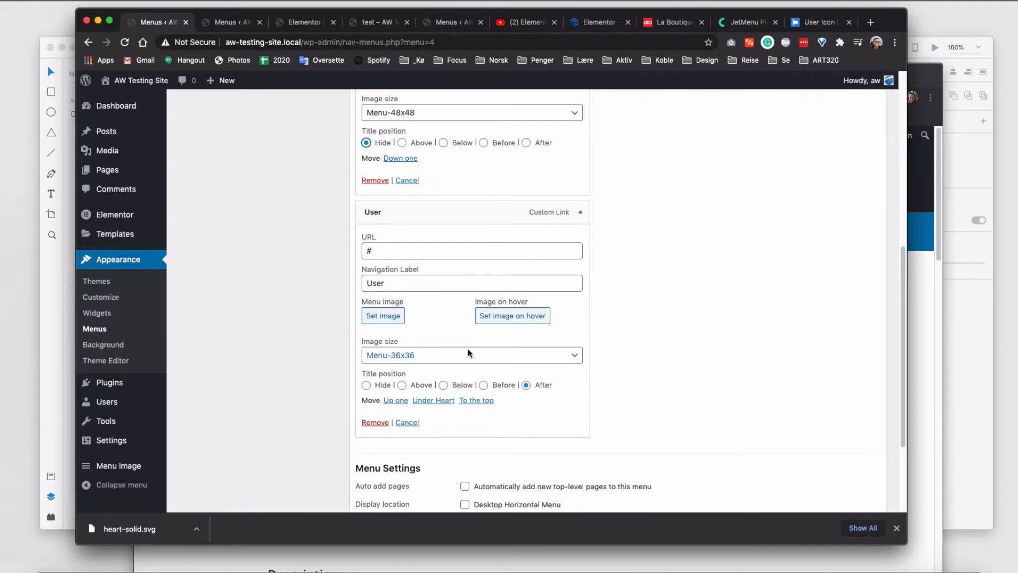
pyautogui.click(383, 315)
pyautogui.click(141, 222)
pyautogui.click(861, 480)
pyautogui.click(516, 317)
pyautogui.click(251, 242)
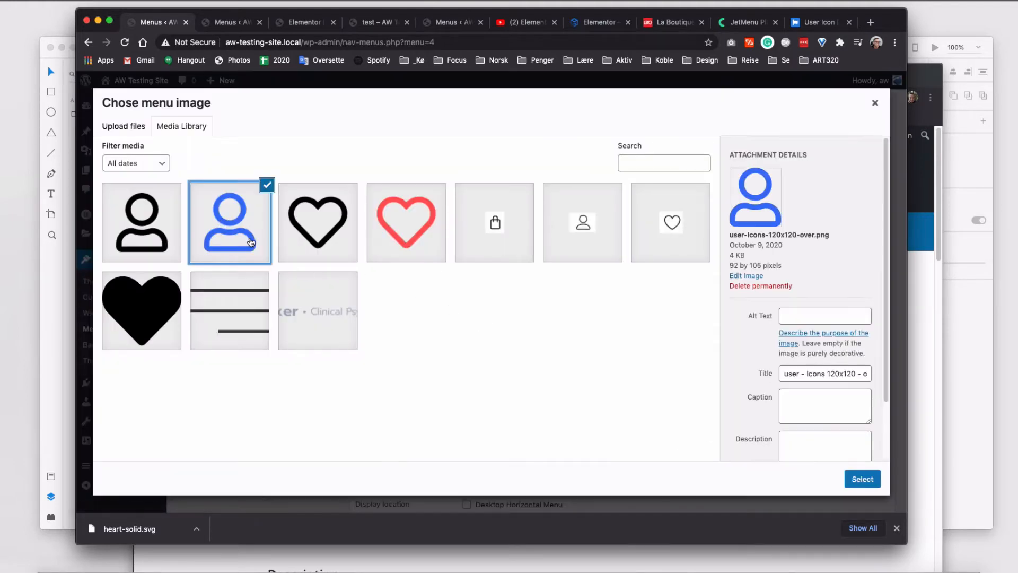
pyautogui.click(859, 478)
# - Set the User item's image size to Menu-48x48 and its title position to Hide, and collapse the Heart item
pyautogui.click(452, 362)
pyautogui.click(451, 366)
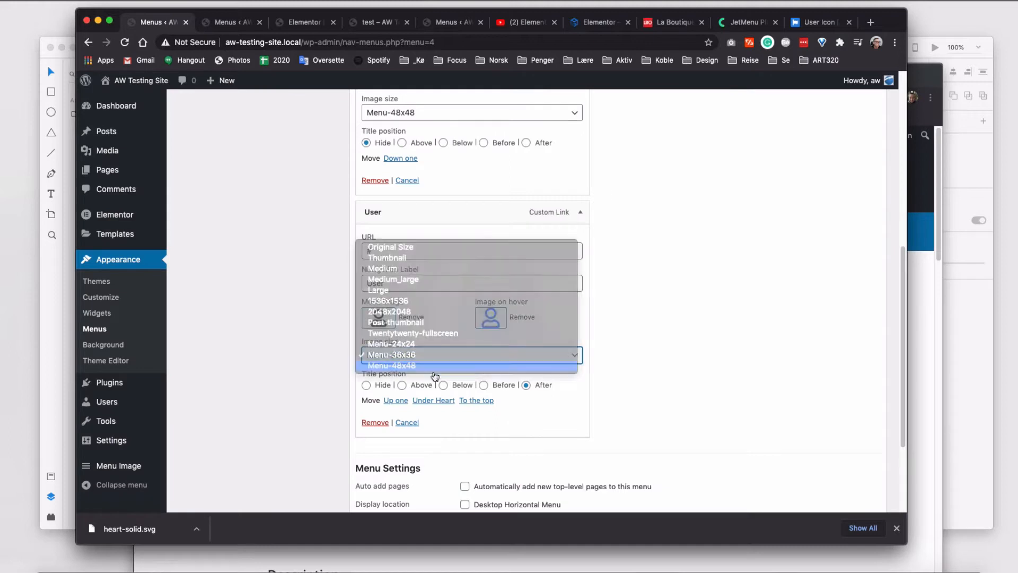
pyautogui.click(366, 385)
pyautogui.scroll(3, 657, 365)
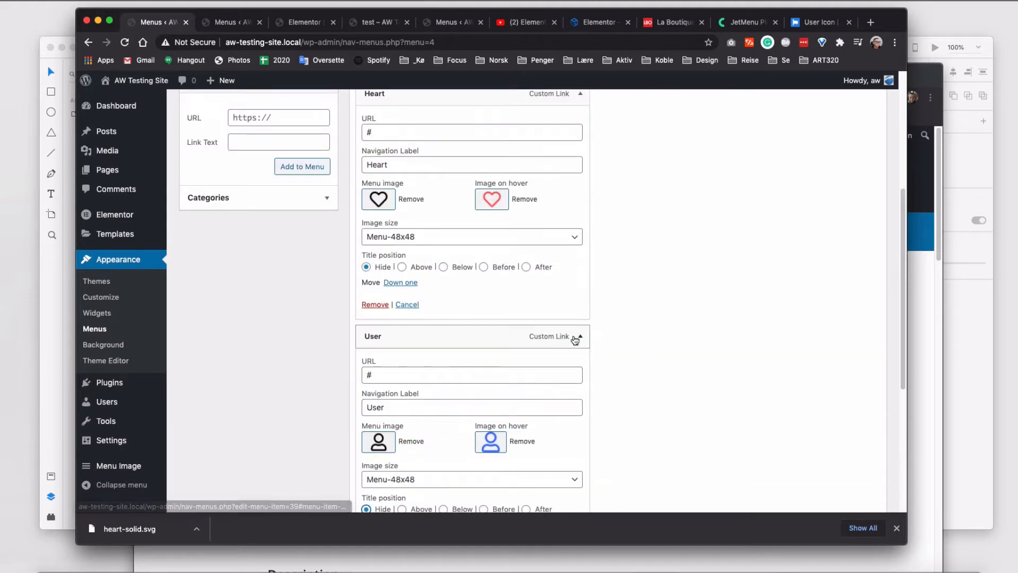
pyautogui.click(581, 100)
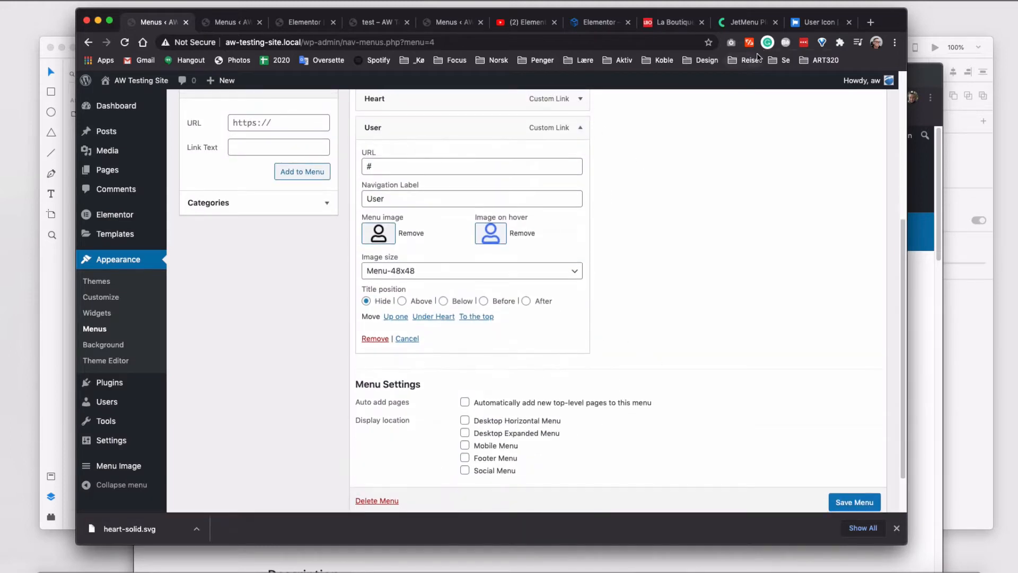
# - Add a custom link with URL # and link text "Another menu item here" to the menu
pyautogui.click(276, 123)
pyautogui.write('#')
pyautogui.press('Tab')
pyautogui.write('Another menu item here')
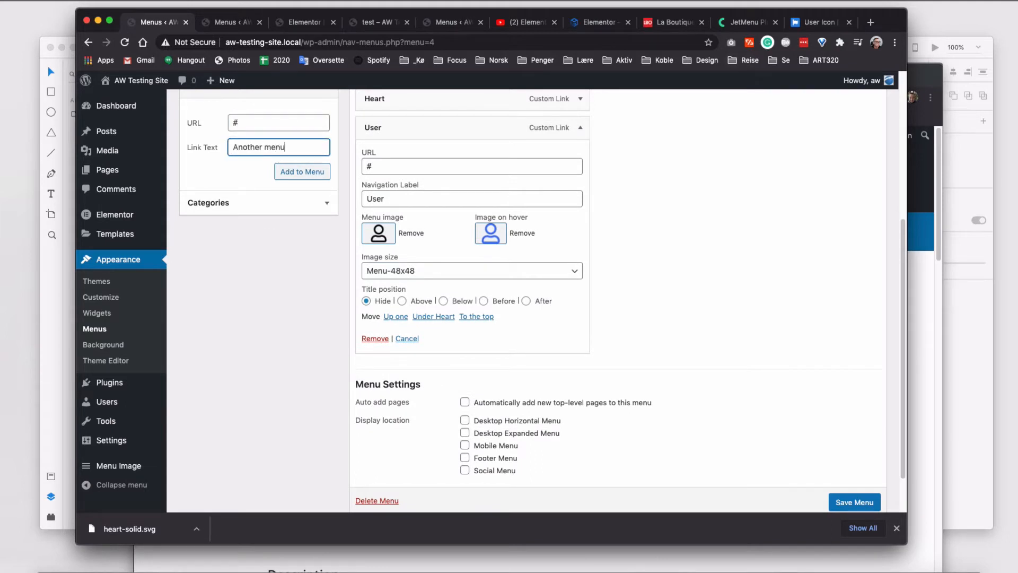
pyautogui.click(301, 178)
# - Add a custom link with URL # and link text "This is a menu item" to the menu
pyautogui.click(276, 122)
pyautogui.write('#This is')
pyautogui.press('BackSpace')
pyautogui.press('BackSpace')
pyautogui.press('BackSpace')
pyautogui.press('BackSpace')
pyautogui.press('BackSpace')
pyautogui.press('BackSpace')
pyautogui.press('BackSpace')
pyautogui.press('Tab')
pyautogui.write('This is a menu item')
pyautogui.press('Return')
# - Add a custom link with URL # and link text "We love menu images" to the menu
pyautogui.hotkey('shift', 'Tab')
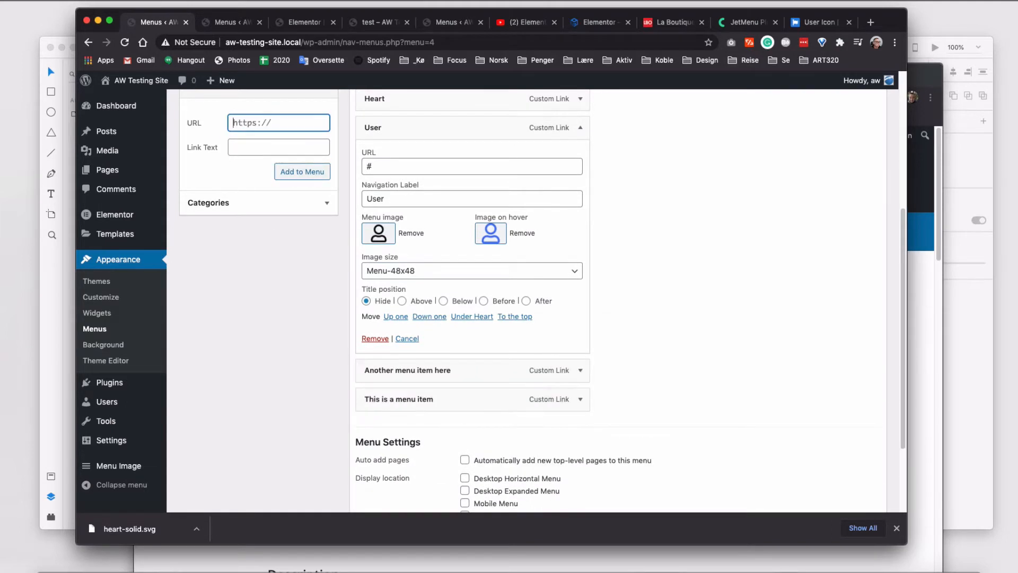
pyautogui.write('#')
pyautogui.press('Tab')
pyautogui.write('We love menu images')
pyautogui.press('Return')
# - Add a custom link with URL # and link text "Don't you love menus?" to the menu
pyautogui.hotkey('shift', 'Tab')
pyautogui.write('#')
pyautogui.press('Tab')
pyautogui.write("Don't you love menus?")
pyautogui.click(301, 171)
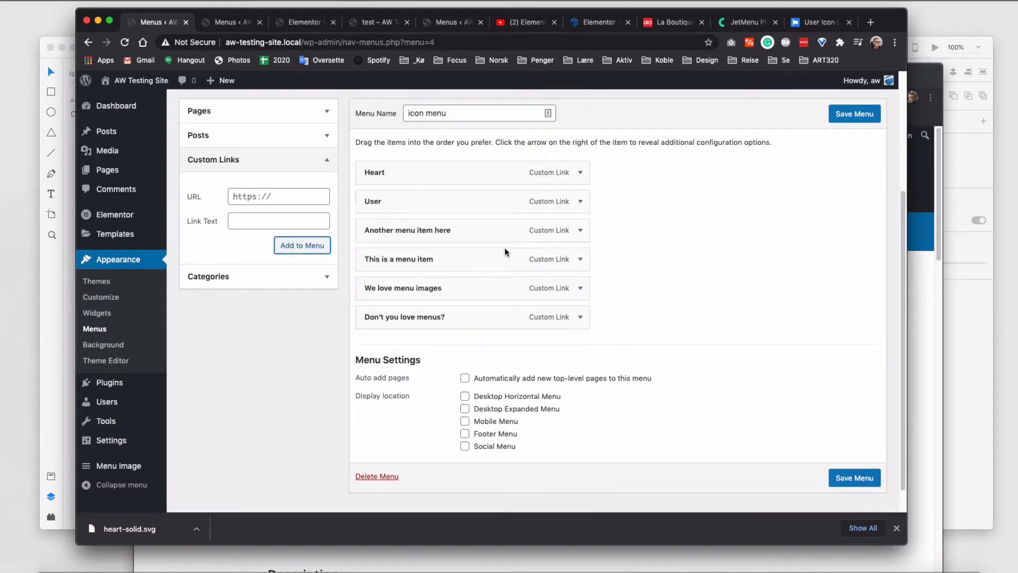
# - Nest "Another menu item here" and "This is a menu item" under Heart, and "We love menu images" and "Don't you love menus?" under User
pyautogui.moveTo(461, 259); pyautogui.dragTo(461, 228)
pyautogui.moveTo(478, 319); pyautogui.dragTo(518, 317)
# - Give the "Another menu item here" sub-item the red heart as menu image with image size Menu-48x48
pyautogui.click(599, 201)
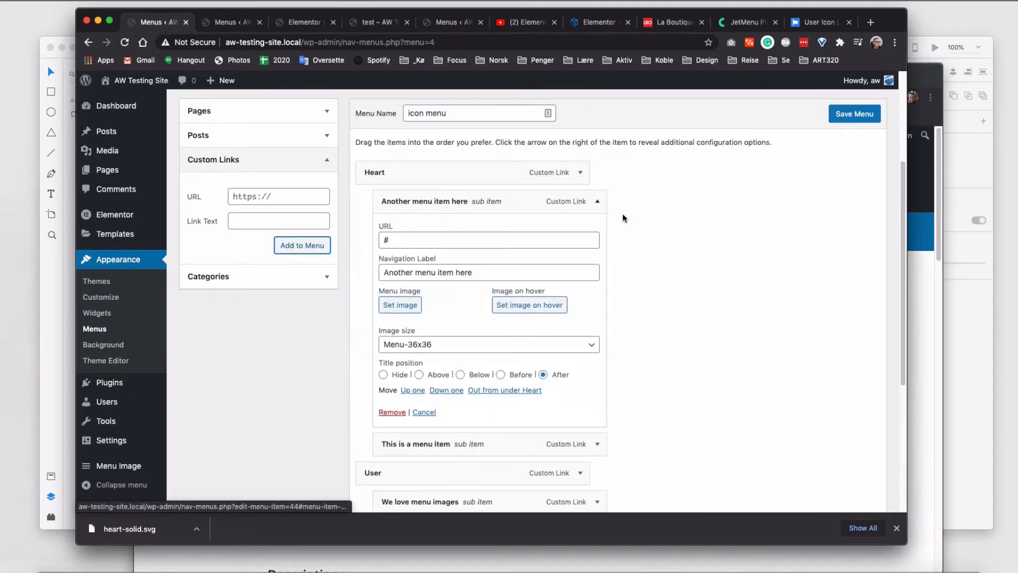
pyautogui.scroll(-3, 650, 310)
pyautogui.click(400, 238)
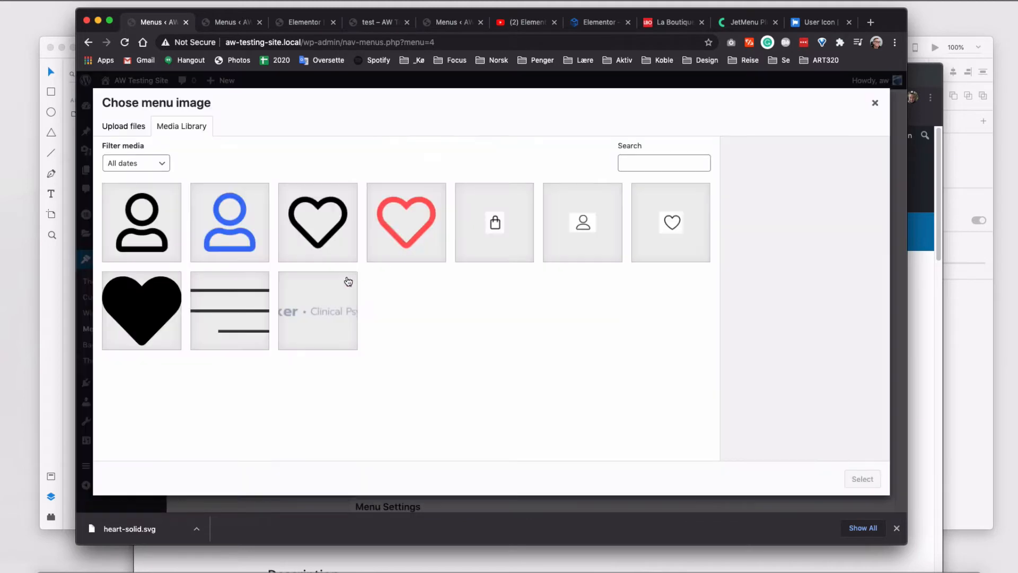
pyautogui.click(411, 228)
pyautogui.click(860, 479)
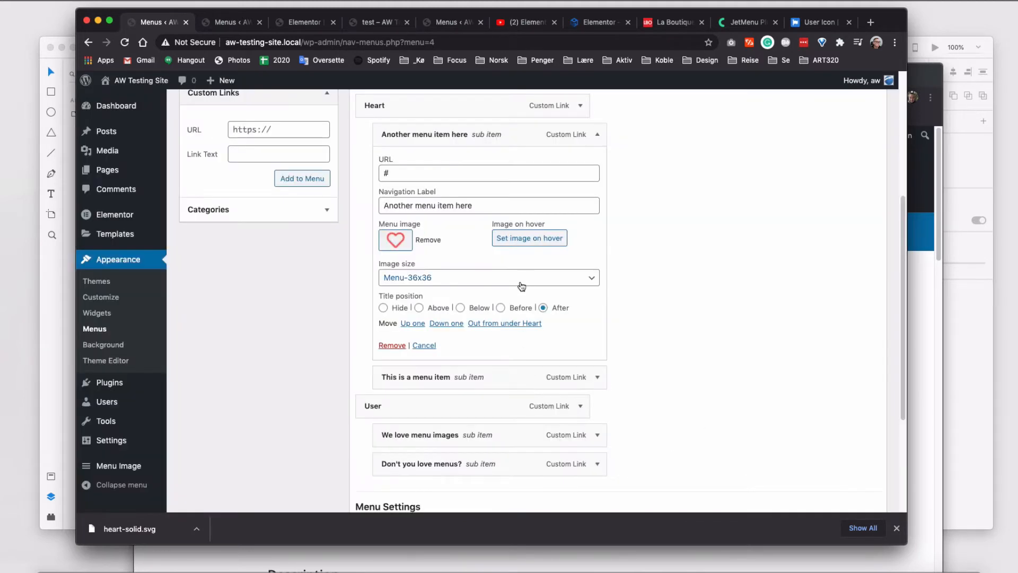
pyautogui.click(443, 280)
pyautogui.click(445, 287)
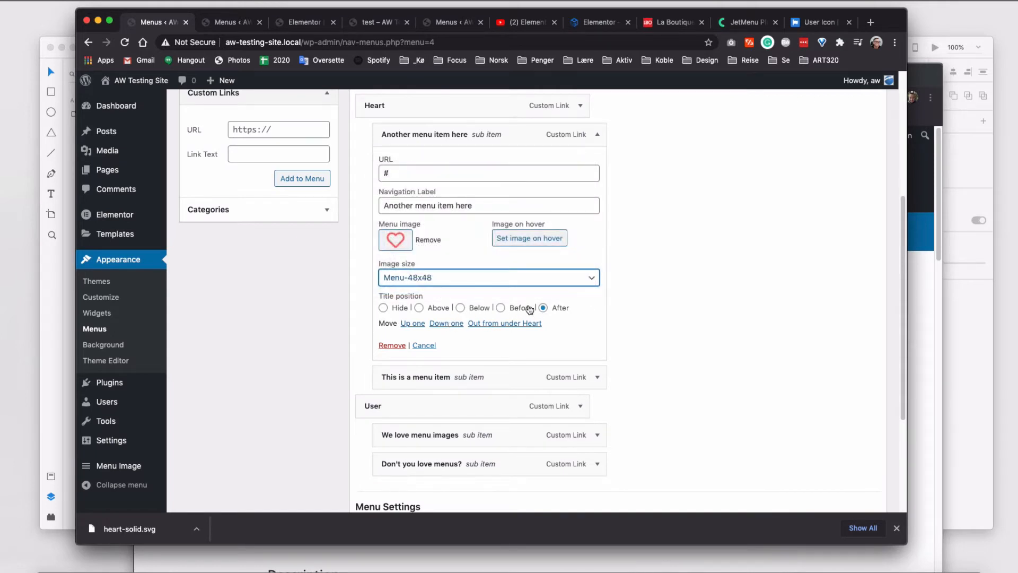
# - Give the "This is a menu item" sub-item the blue person icon as menu image with image size Menu-48x48
pyautogui.click(414, 377)
pyautogui.scroll(-4, 423, 393)
pyautogui.scroll(-6, 559, 368)
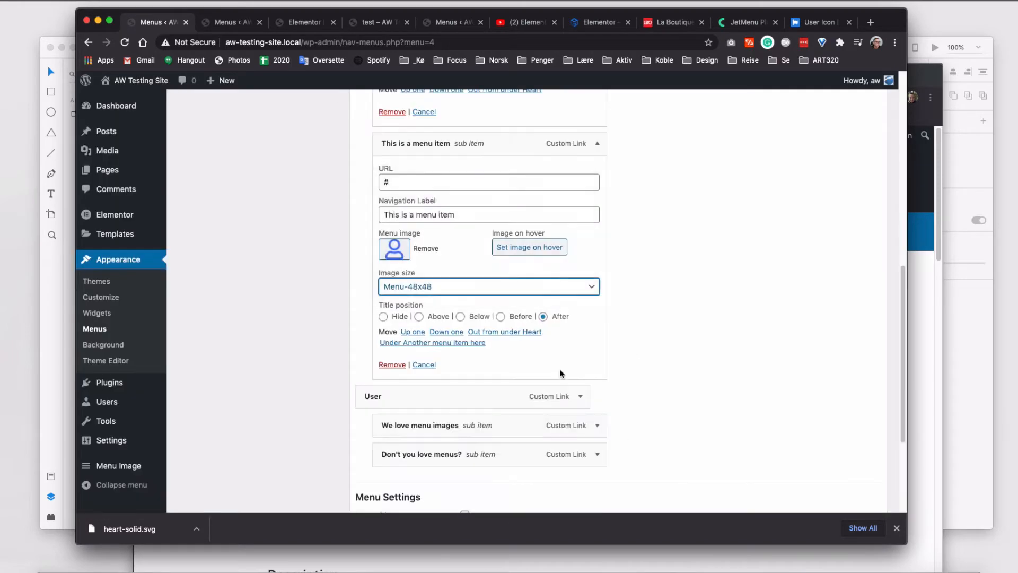
# - Give the "We love menu images" sub-item the black outlined heart as menu image with image size Menu-48x48
pyautogui.click(588, 319)
pyautogui.scroll(-3, 583, 371)
pyautogui.scroll(-2, 579, 426)
pyautogui.click(488, 254)
pyautogui.click(456, 266)
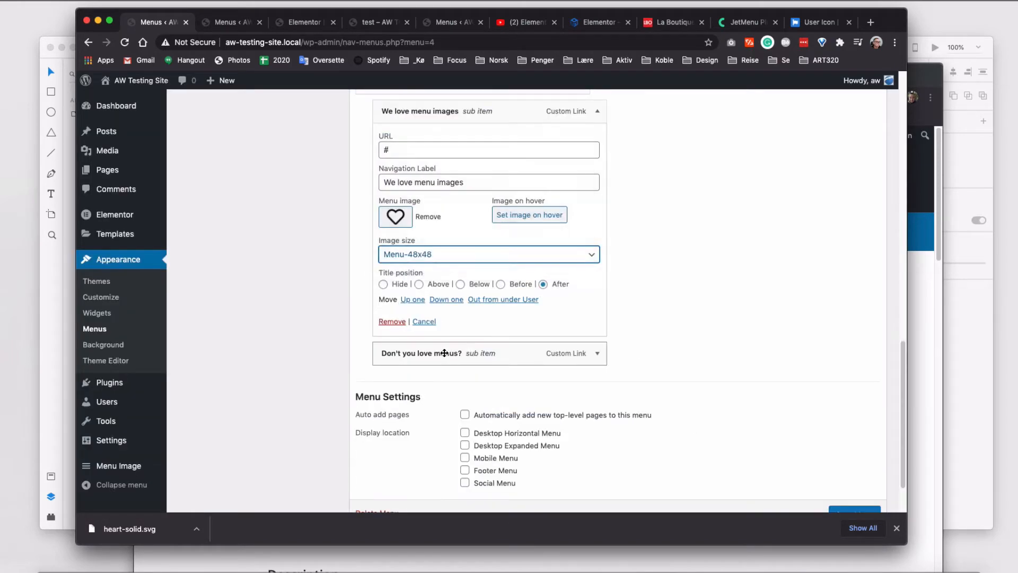
# - Set a menu image and an image size for the "Don't you love menus?" sub-item and save the icon menu
pyautogui.click(597, 352)
pyautogui.click(396, 460)
pyautogui.click(488, 259)
pyautogui.click(457, 270)
pyautogui.click(854, 501)
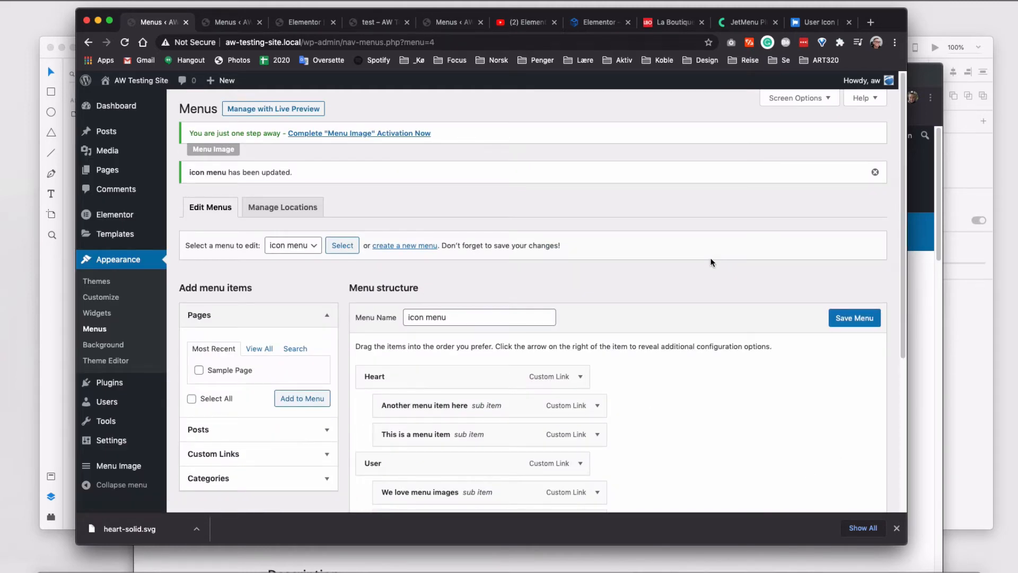
# - Create an Elementor Theme Builder header template named "icon menu header"
pyautogui.moveTo(115, 237)
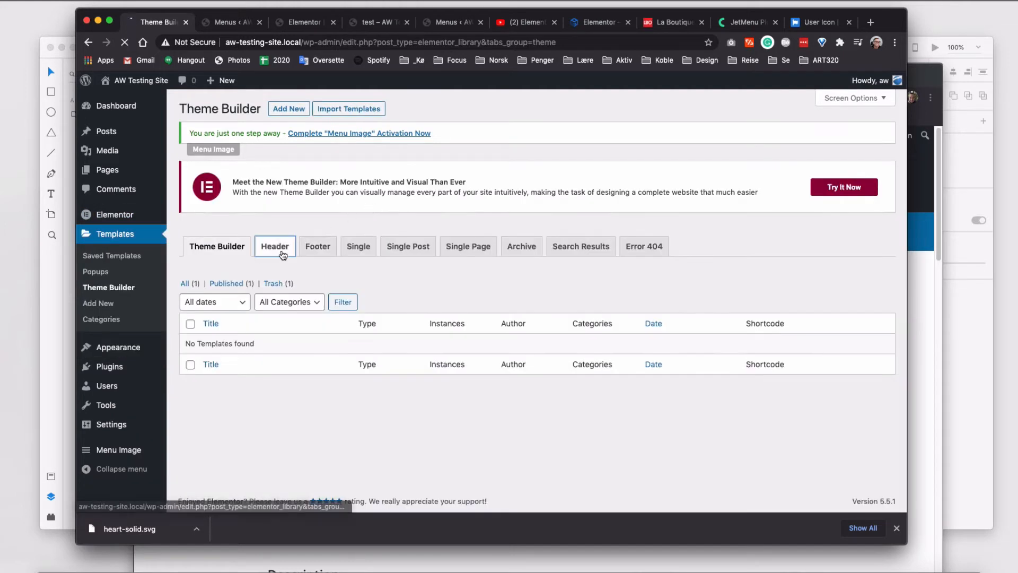
pyautogui.click(281, 250)
pyautogui.click(532, 457)
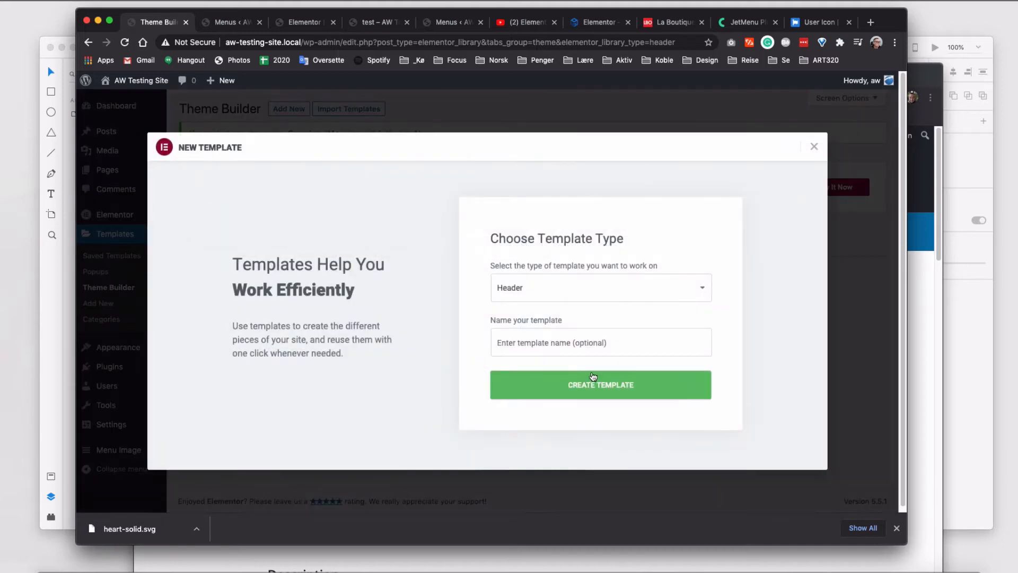
pyautogui.click(548, 342)
pyautogui.write('i')
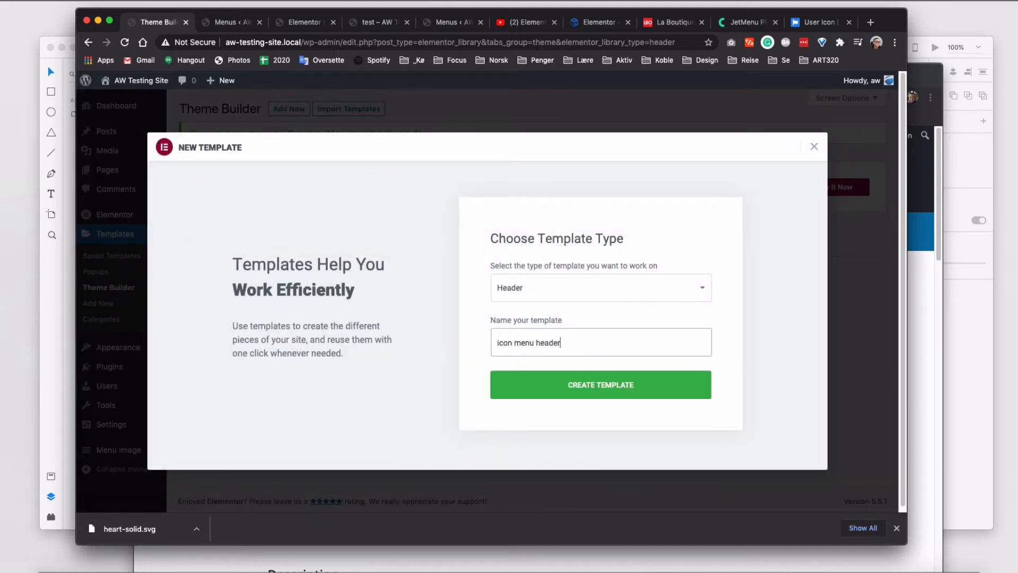
pyautogui.write('con menu header')
pyautogui.press('Return')
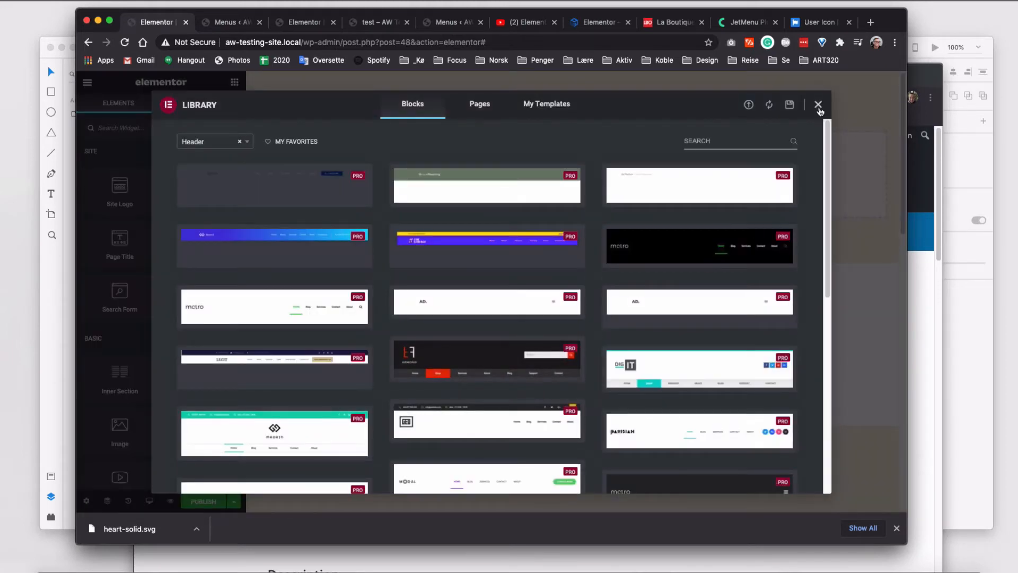
# - Add a two-column section to the header template and place a Site Title widget in its left column
pyautogui.click(819, 106)
pyautogui.click(558, 167)
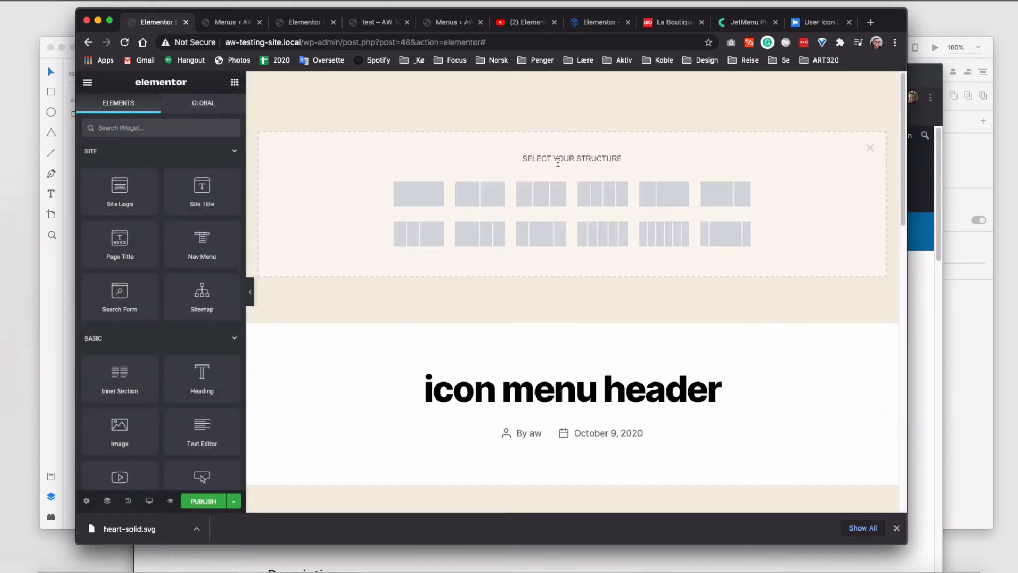
pyautogui.click(479, 193)
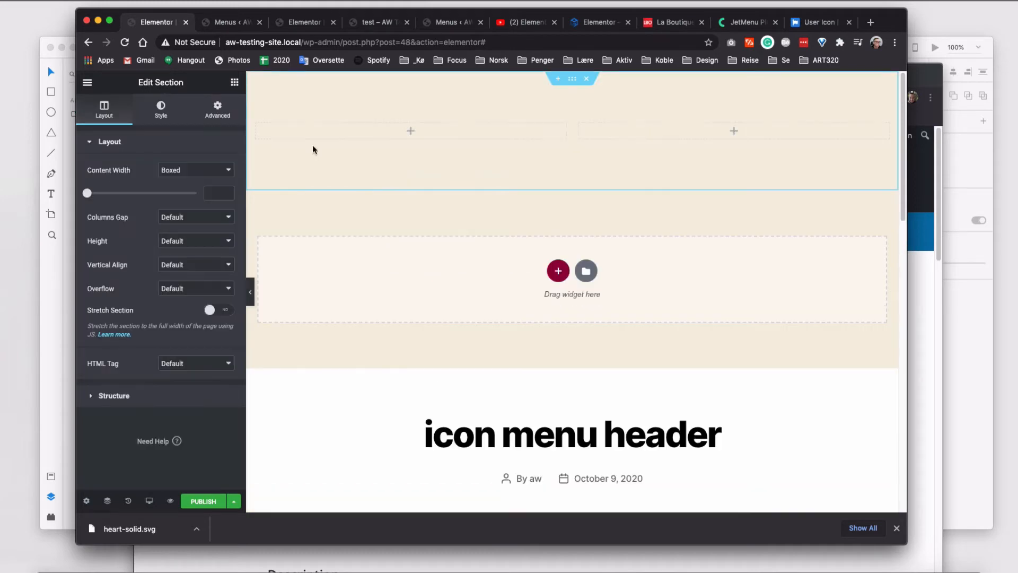
pyautogui.click(234, 86)
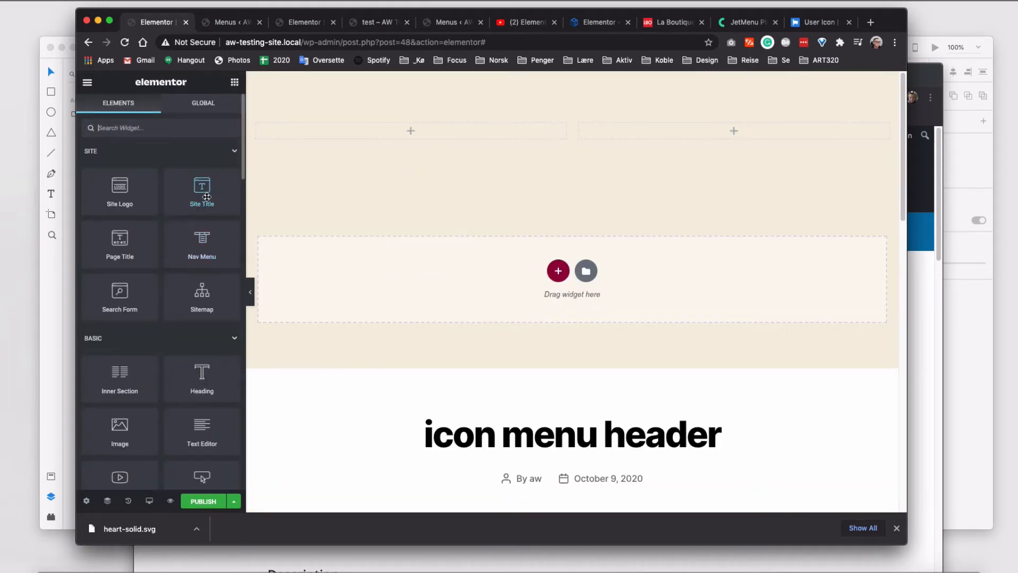
pyautogui.moveTo(207, 197); pyautogui.dragTo(345, 139)
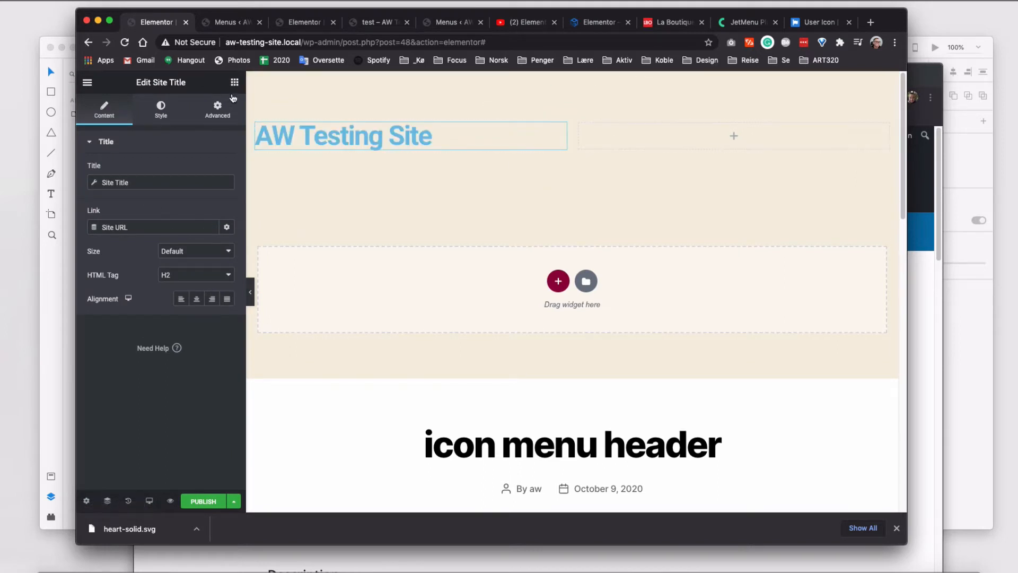
# - Set the site title's HTML tag to H3 and its text color to near-black
pyautogui.click(159, 118)
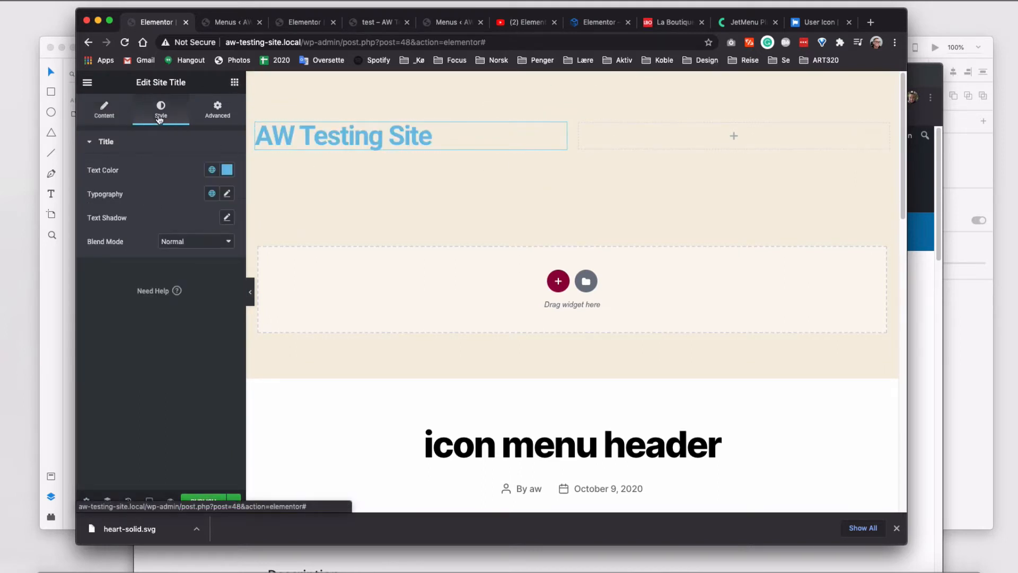
pyautogui.click(114, 114)
pyautogui.click(177, 275)
pyautogui.click(175, 283)
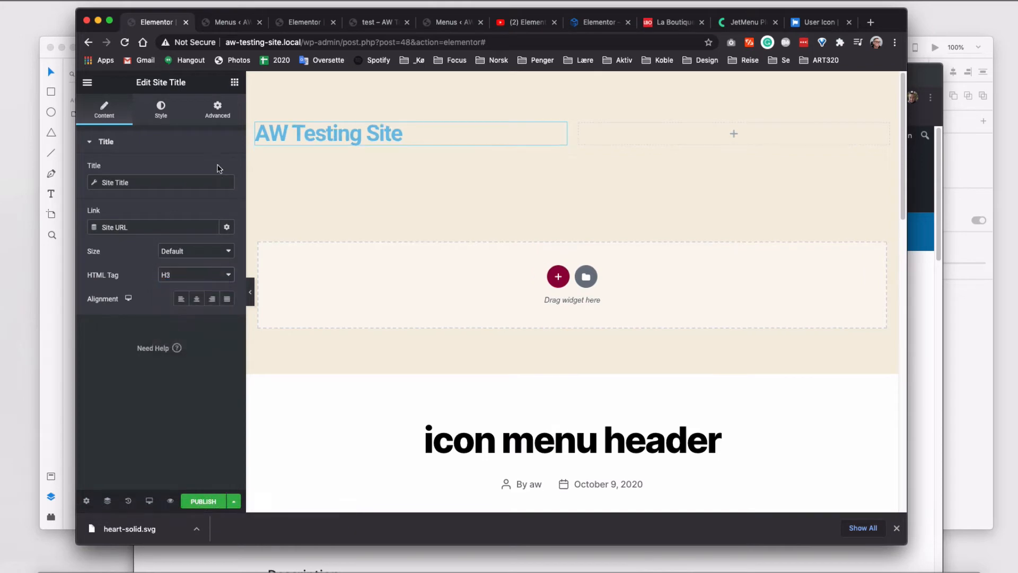
pyautogui.click(159, 108)
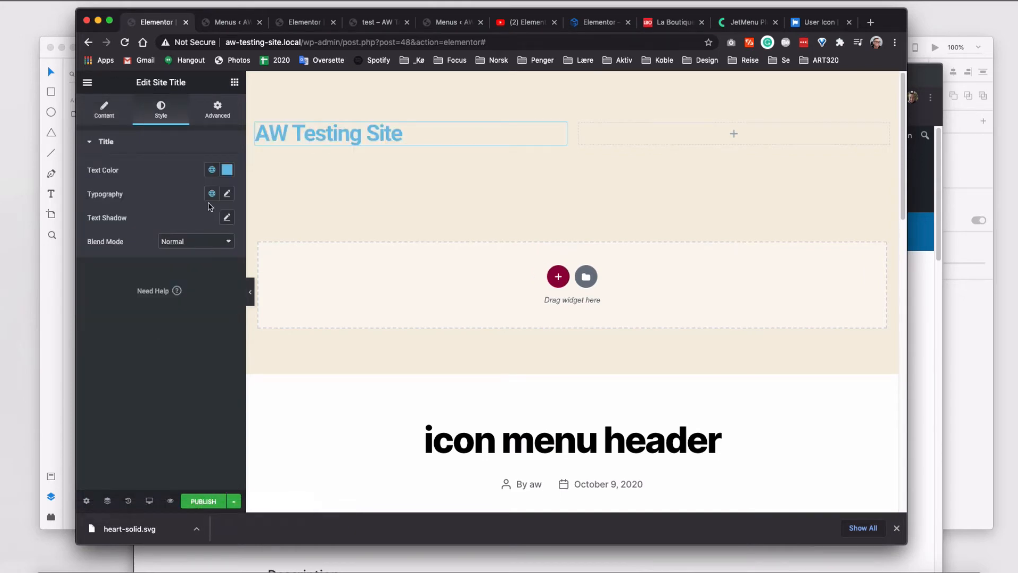
pyautogui.click(227, 170)
pyautogui.moveTo(159, 228); pyautogui.dragTo(97, 299)
# - Place a Nav Menu widget in the section's right column with icon menu as its menu
pyautogui.click(651, 143)
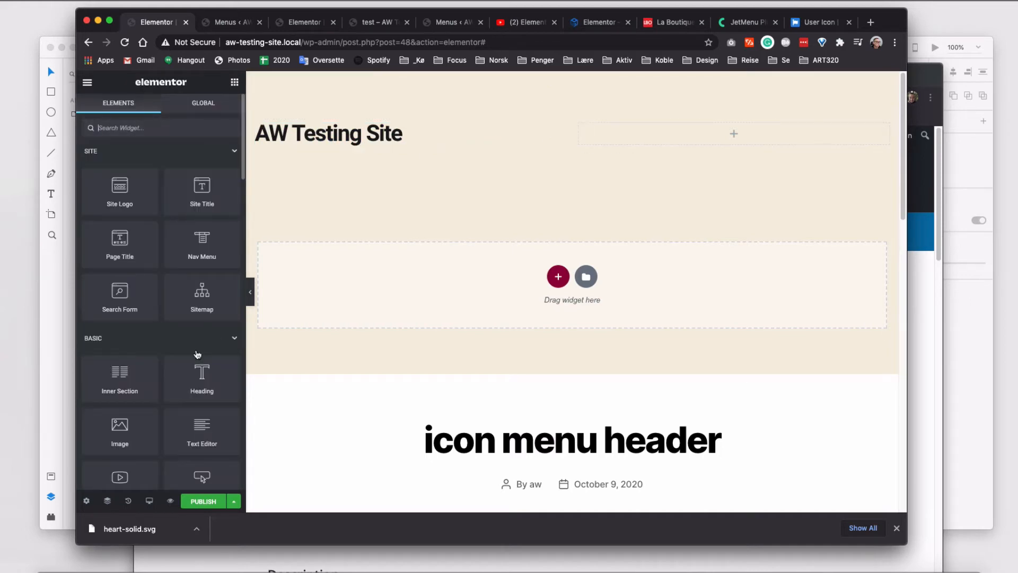
pyautogui.scroll(-3, 197, 355)
pyautogui.moveTo(201, 176); pyautogui.dragTo(693, 140)
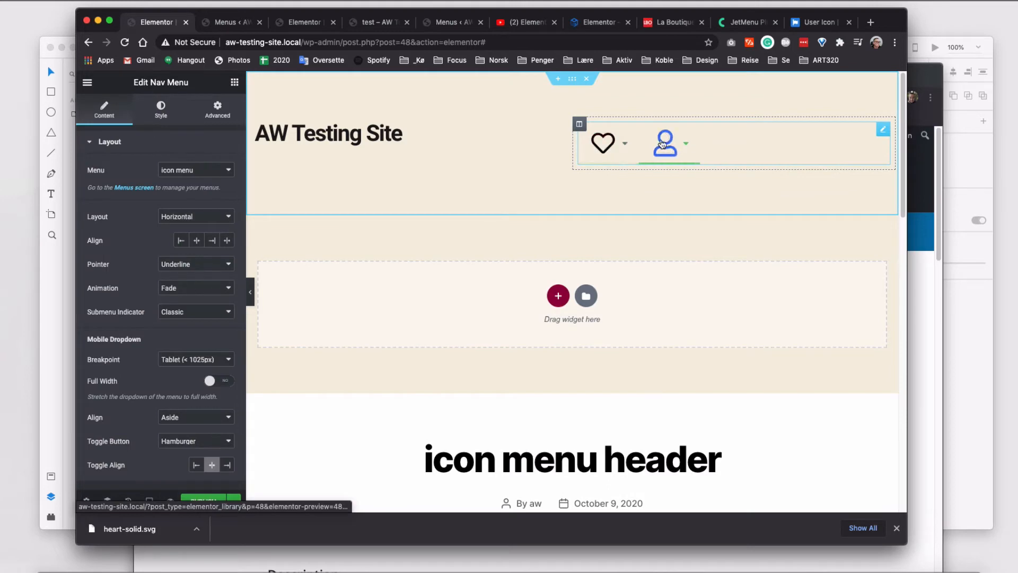
pyautogui.click(189, 170)
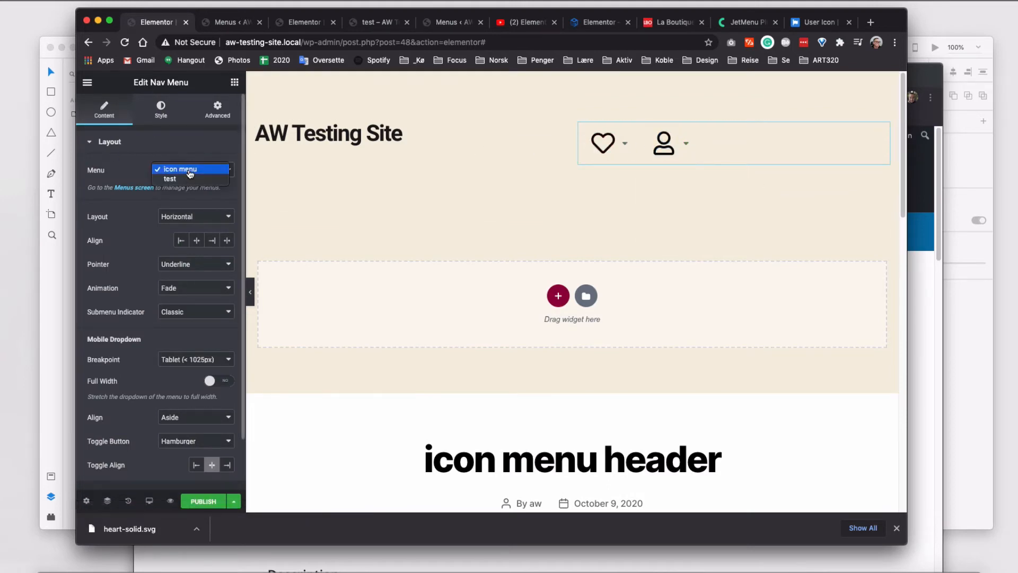
pyautogui.click(189, 169)
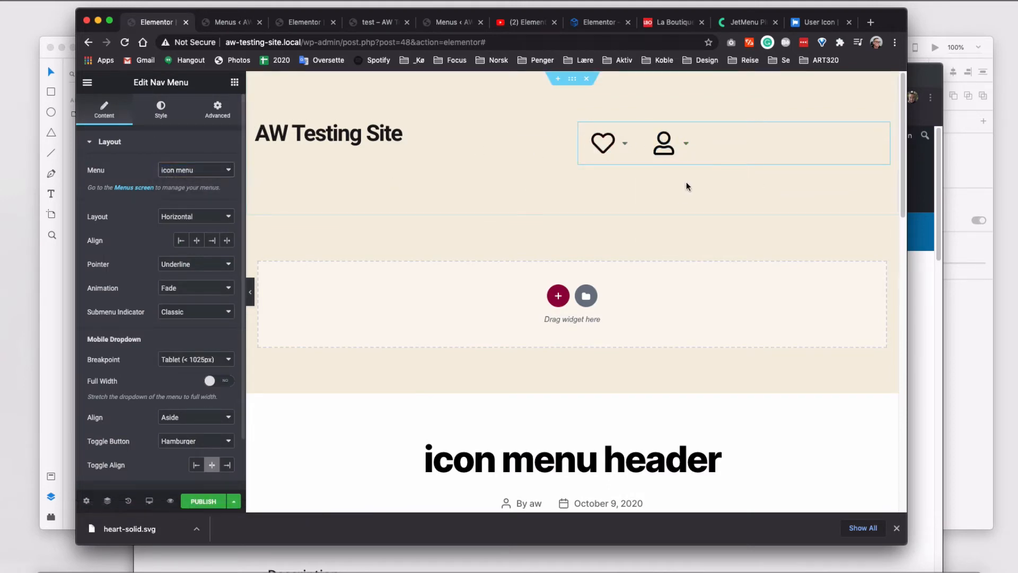
# - Align the nav menu to the right and set its main menu typography size to 18 px
pyautogui.click(213, 242)
pyautogui.click(160, 108)
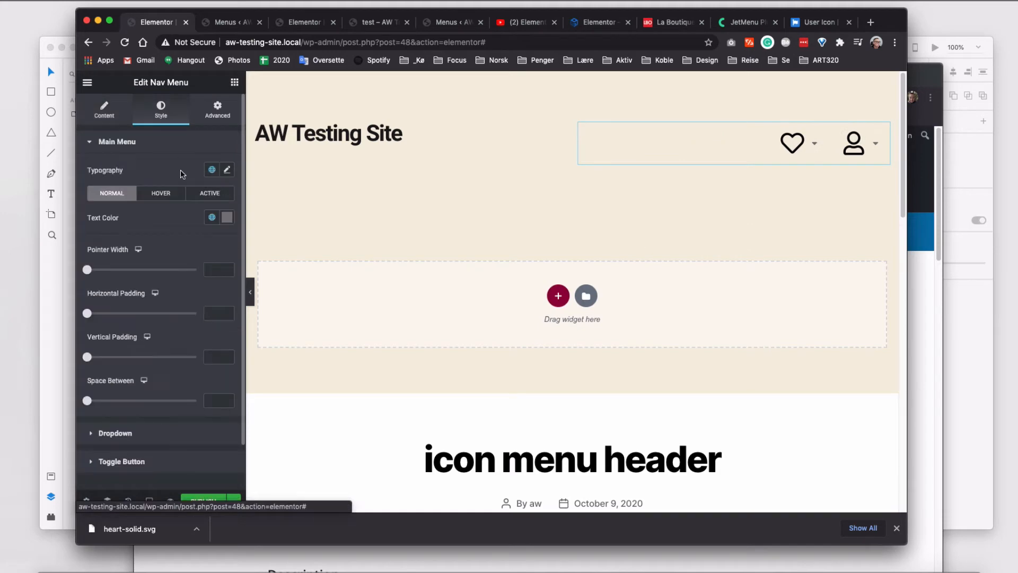
pyautogui.click(227, 170)
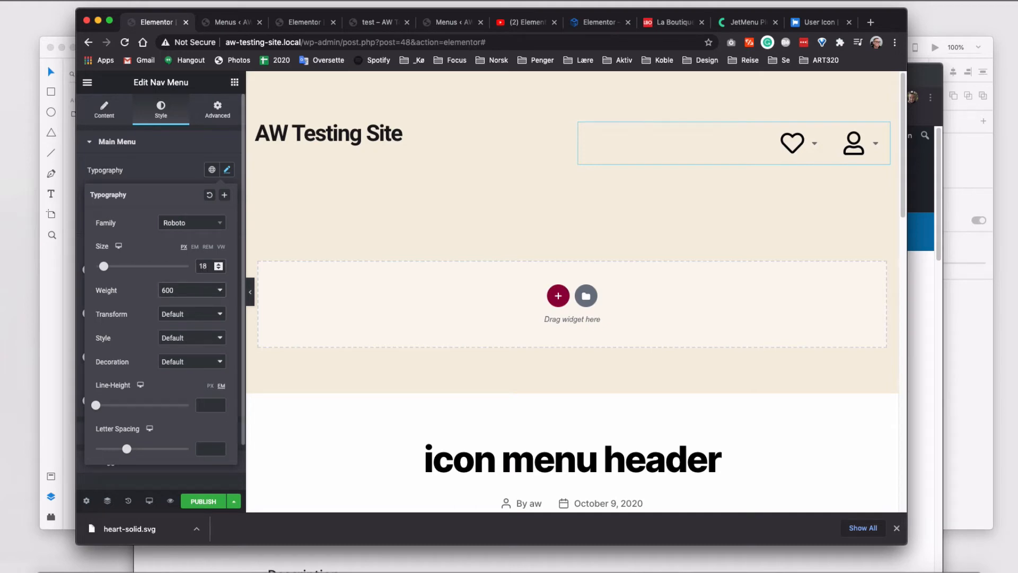
pyautogui.moveTo(810, 147)
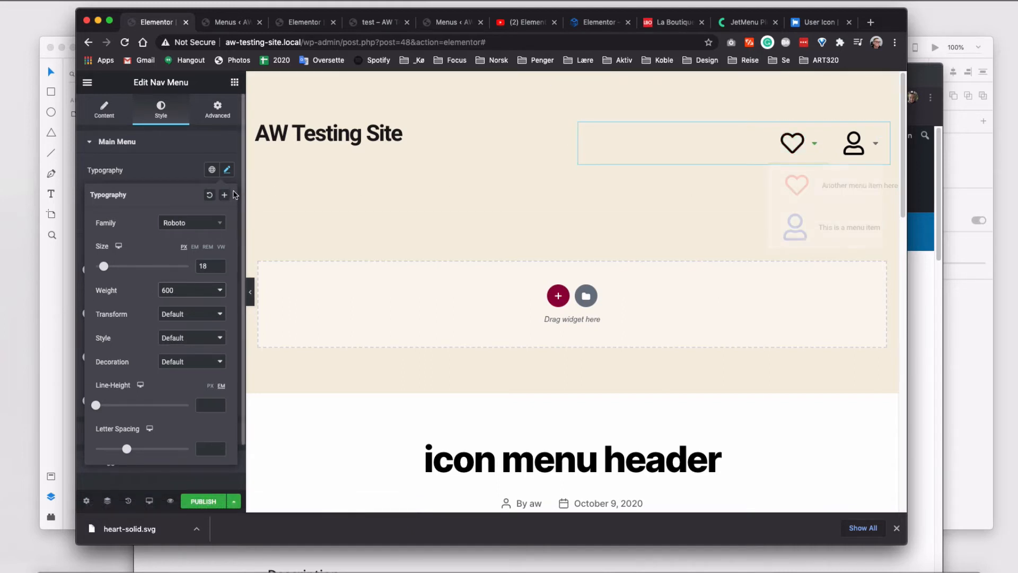
pyautogui.click(227, 170)
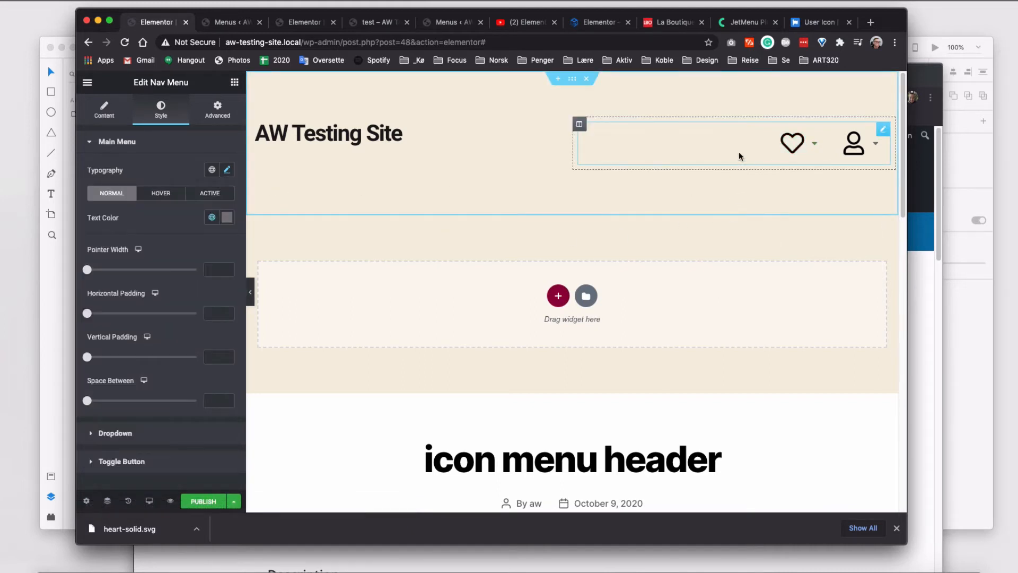
pyautogui.moveTo(794, 144)
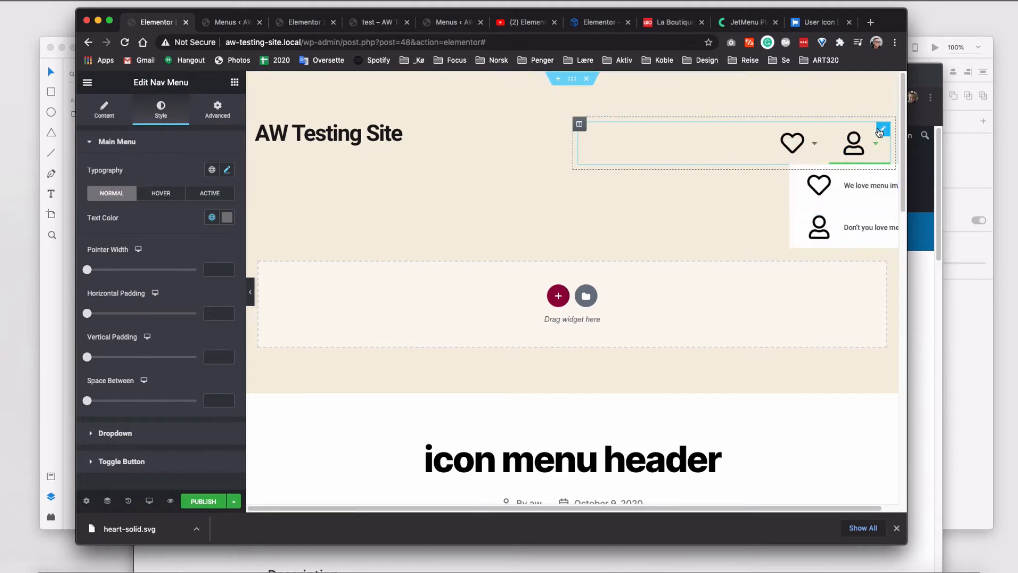
# - Align the nav menu back to the left and set its pointer to None
pyautogui.click(880, 130)
pyautogui.click(181, 310)
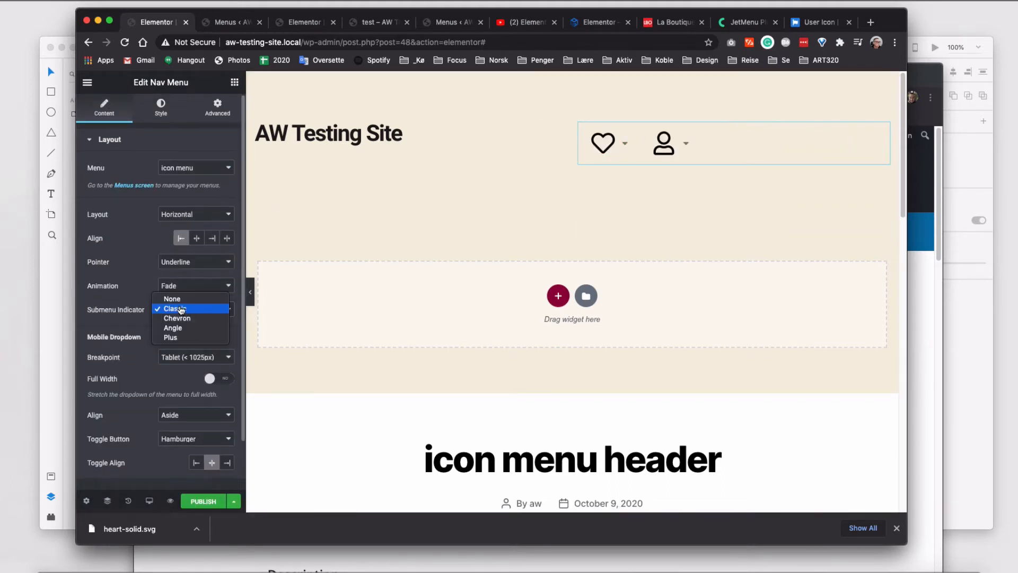
pyautogui.click(181, 309)
pyautogui.click(196, 262)
pyautogui.click(175, 252)
pyautogui.scroll(-2, 122, 416)
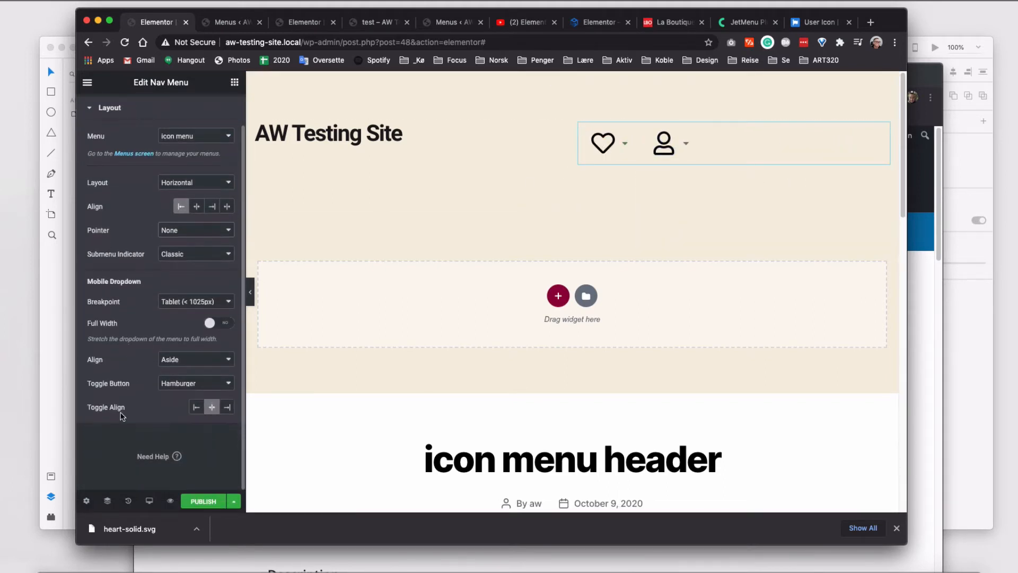
pyautogui.scroll(2, 123, 397)
# - Set the main menu's hover text color to black
pyautogui.click(162, 111)
pyautogui.click(159, 193)
pyautogui.click(211, 218)
pyautogui.click(175, 290)
pyautogui.click(226, 218)
pyautogui.moveTo(149, 312); pyautogui.dragTo(109, 366)
pyautogui.click(139, 443)
pyautogui.click(159, 389)
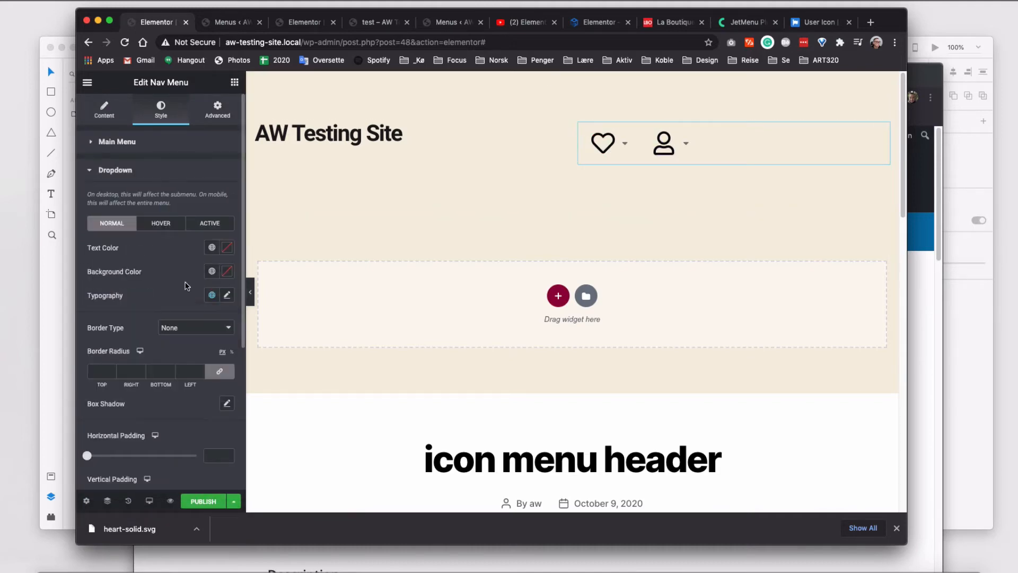
pyautogui.scroll(-3, 178, 282)
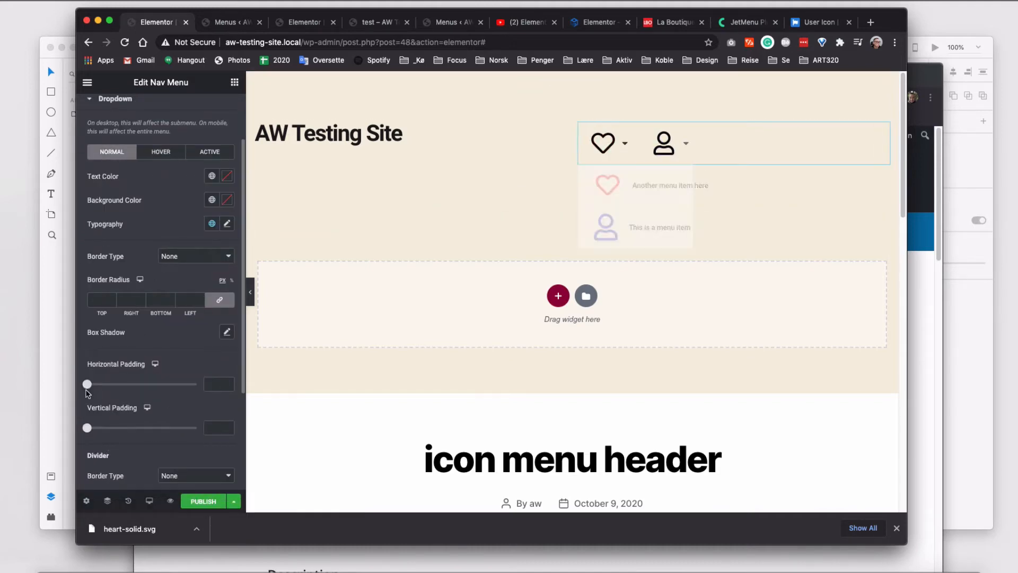
pyautogui.scroll(-5, 192, 337)
pyautogui.click(122, 461)
pyautogui.click(118, 142)
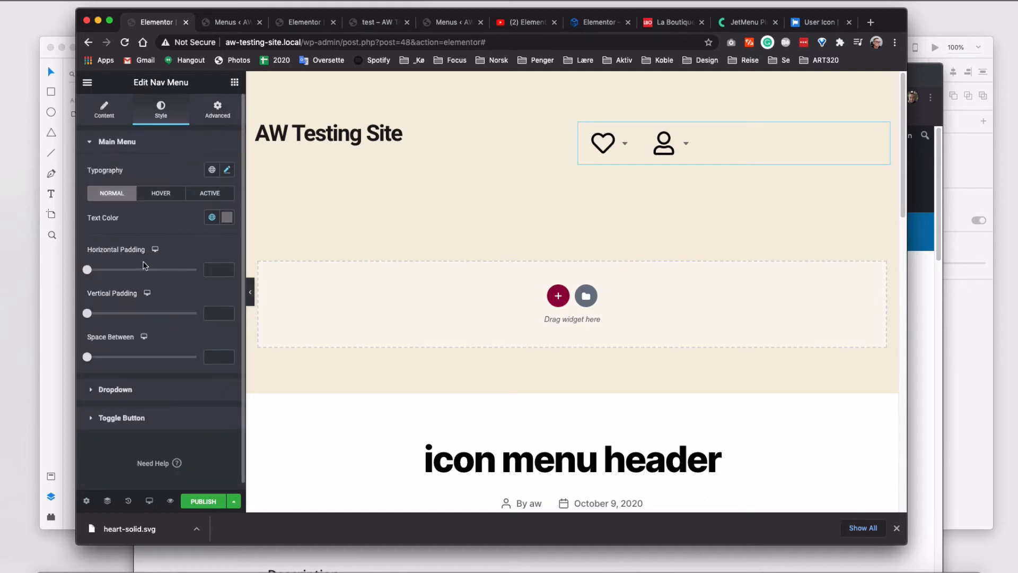
pyautogui.moveTo(87, 270)
pyautogui.mouseDown()
pyautogui.moveTo(118, 269)
pyautogui.moveTo(87, 269)
pyautogui.mouseUp()
pyautogui.click(214, 269)
pyautogui.press('BackSpace')
# - Set the nav menu dropdown's horizontal padding to 60 and its distance to 0
pyautogui.click(166, 395)
pyautogui.scroll(-4, 166, 368)
pyautogui.scroll(1, 178, 399)
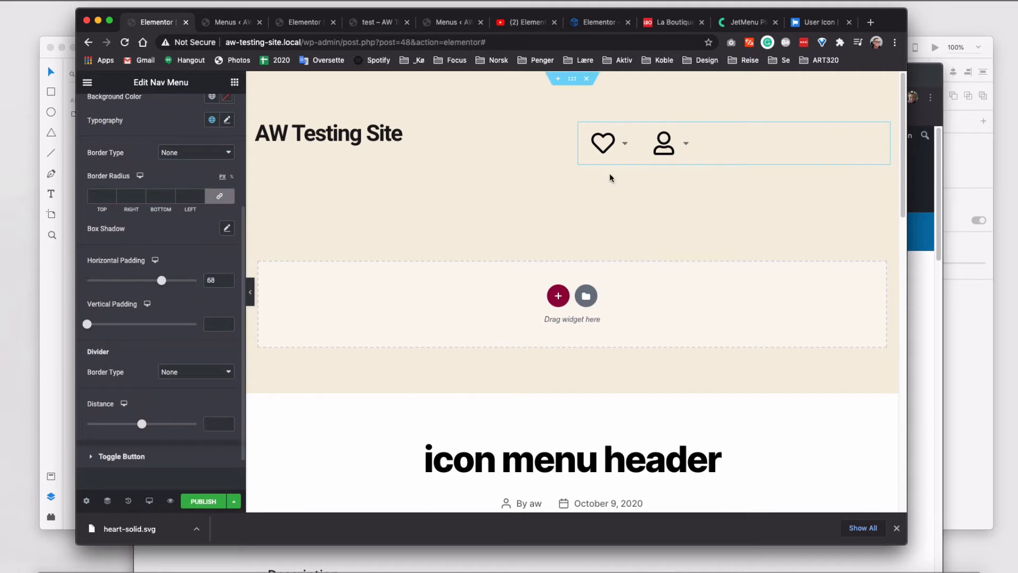
pyautogui.moveTo(162, 280)
pyautogui.mouseDown()
pyautogui.moveTo(114, 280)
pyautogui.moveTo(153, 280)
pyautogui.mouseUp()
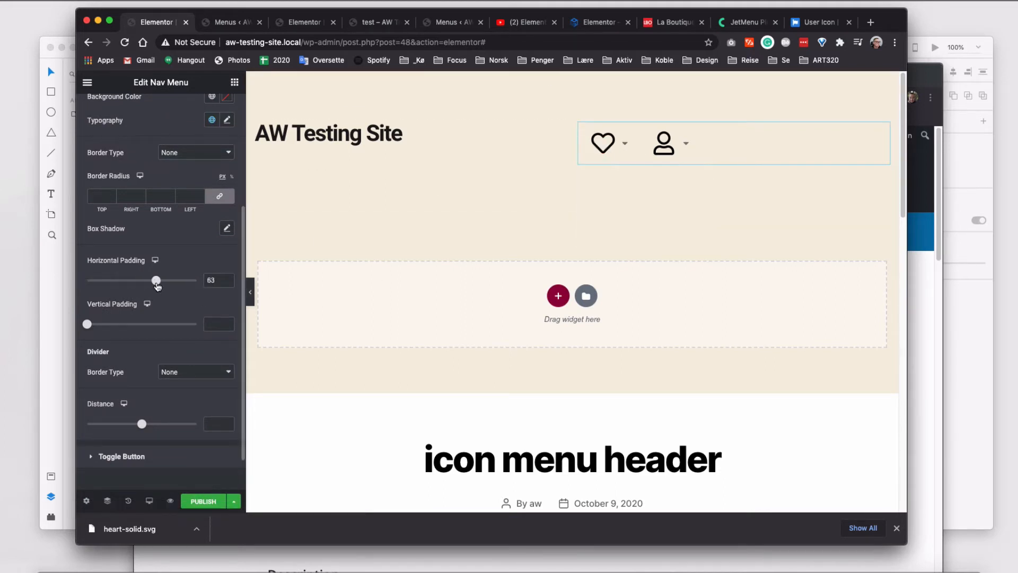
pyautogui.moveTo(611, 142)
pyautogui.moveTo(143, 433); pyautogui.dragTo(146, 432)
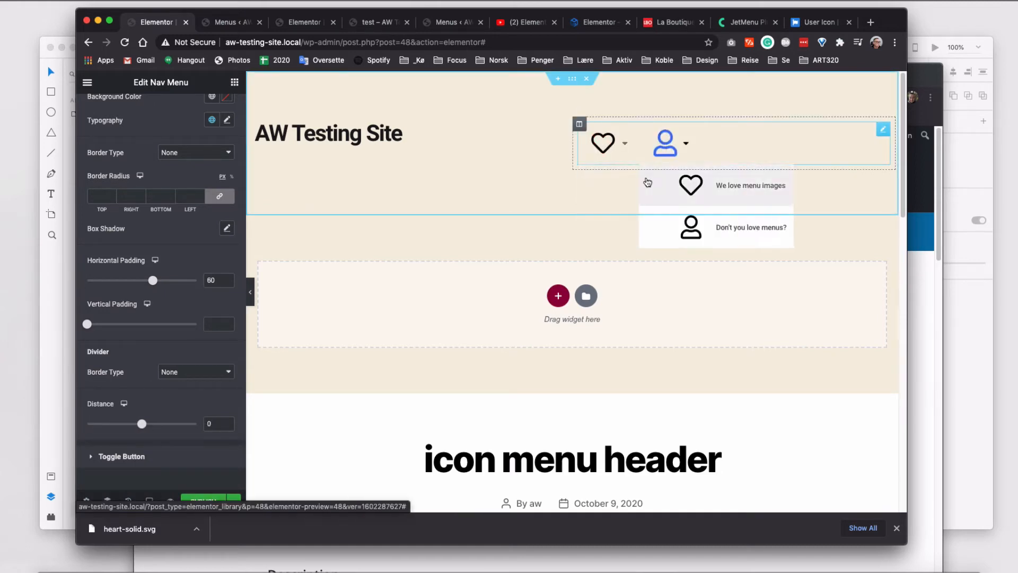
# - Increase the dropdown's horizontal padding to 90 and check the submenu under the heart icon
pyautogui.moveTo(610, 143)
pyautogui.write('70')
pyautogui.moveTo(219, 280); pyautogui.dragTo(170, 275)
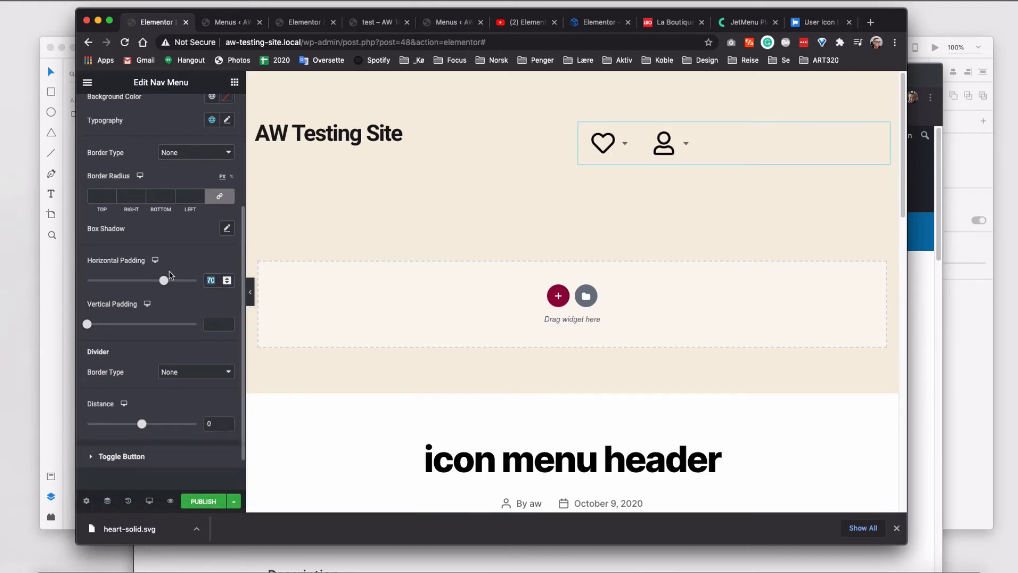
pyautogui.write('90')
pyautogui.moveTo(626, 158)
pyautogui.scroll(-2, 159, 318)
pyautogui.scroll(10, 159, 318)
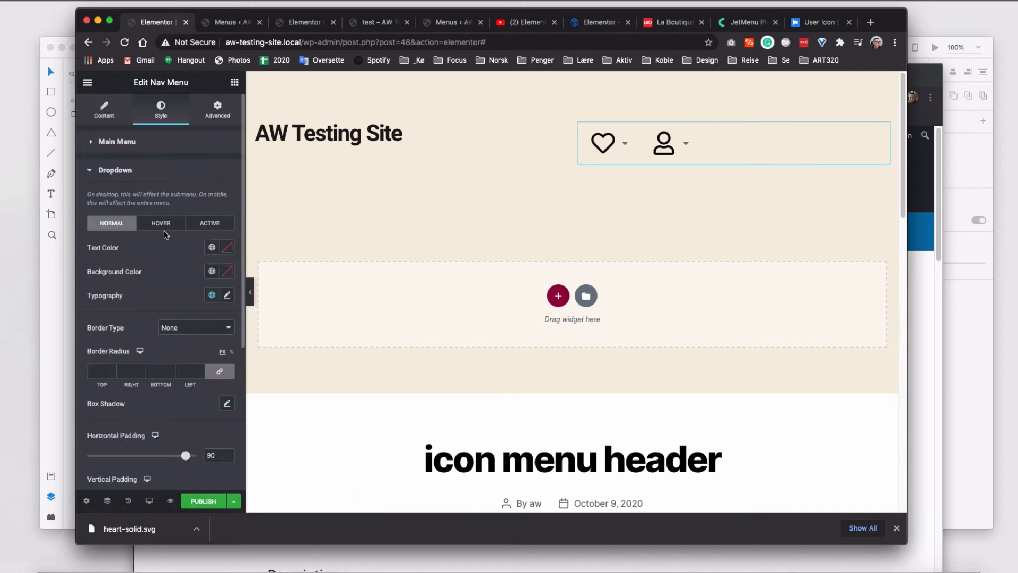
pyautogui.click(227, 292)
pyautogui.scroll(-2, 129, 330)
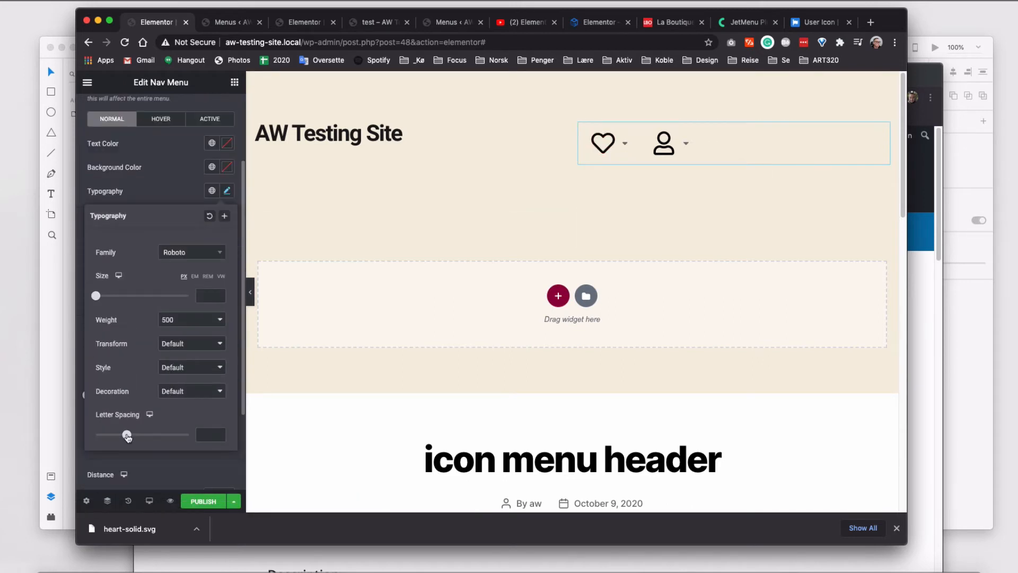
pyautogui.click(214, 188)
# - Give the dropdown items a divider with the Solid border type
pyautogui.scroll(-2, 173, 301)
pyautogui.click(193, 340)
pyautogui.click(194, 350)
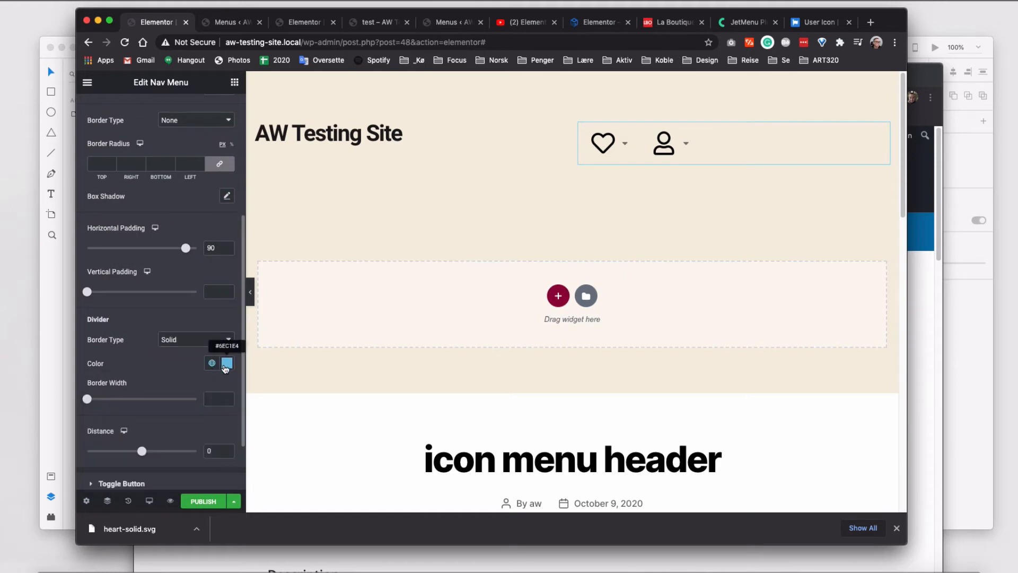
pyautogui.click(228, 396)
# - Increase the space between the main menu's heart and person items
pyautogui.scroll(4, 142, 343)
pyautogui.click(119, 146)
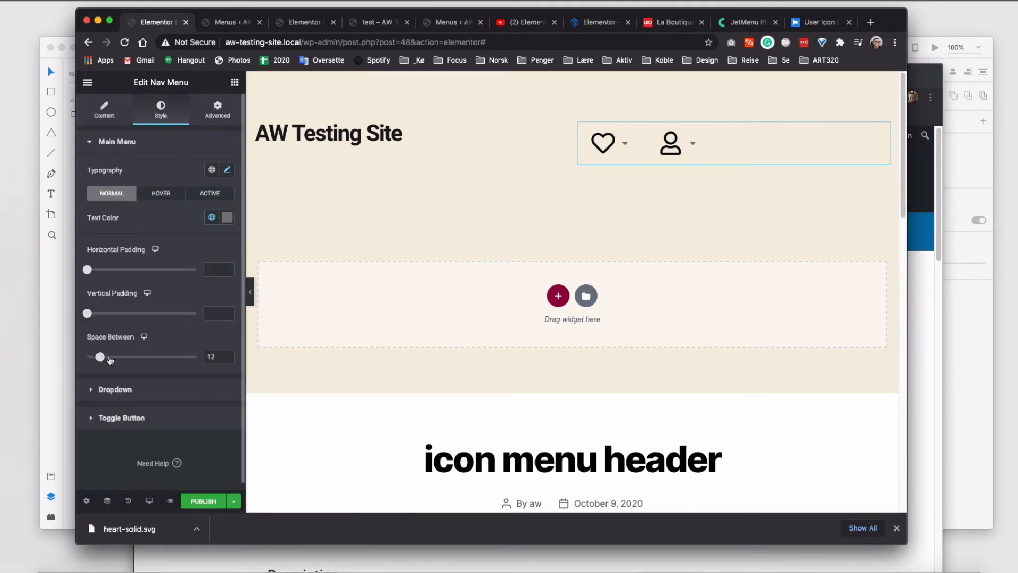
pyautogui.click(104, 110)
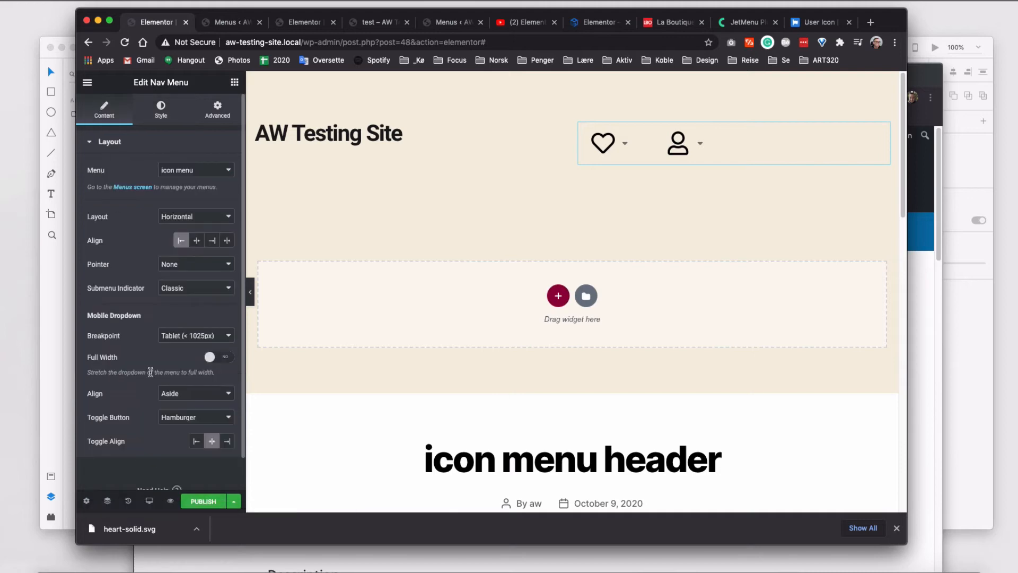
pyautogui.scroll(-1, 151, 372)
pyautogui.moveTo(604, 149)
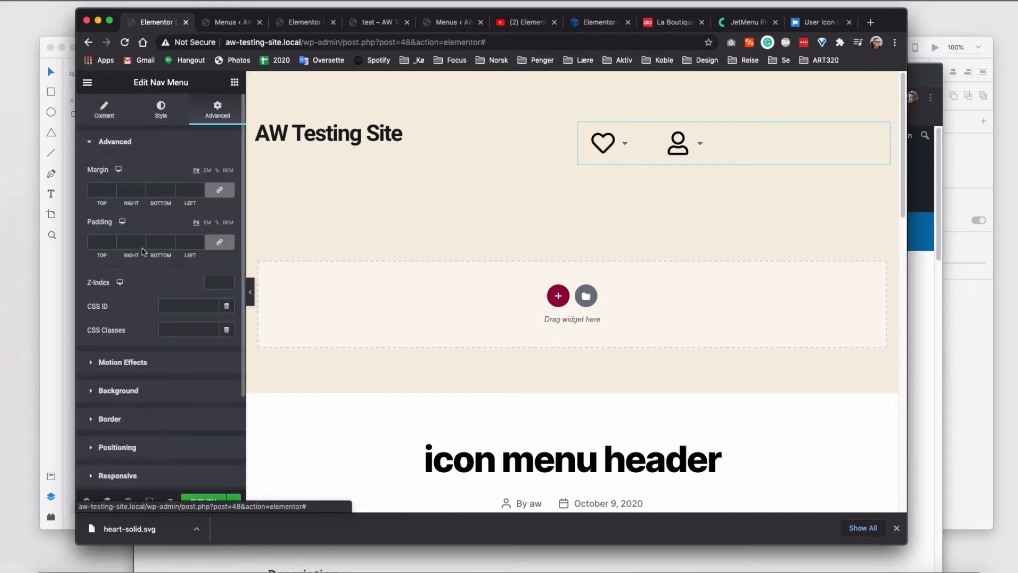
pyautogui.scroll(-3, 160, 318)
pyautogui.scroll(3, 159, 318)
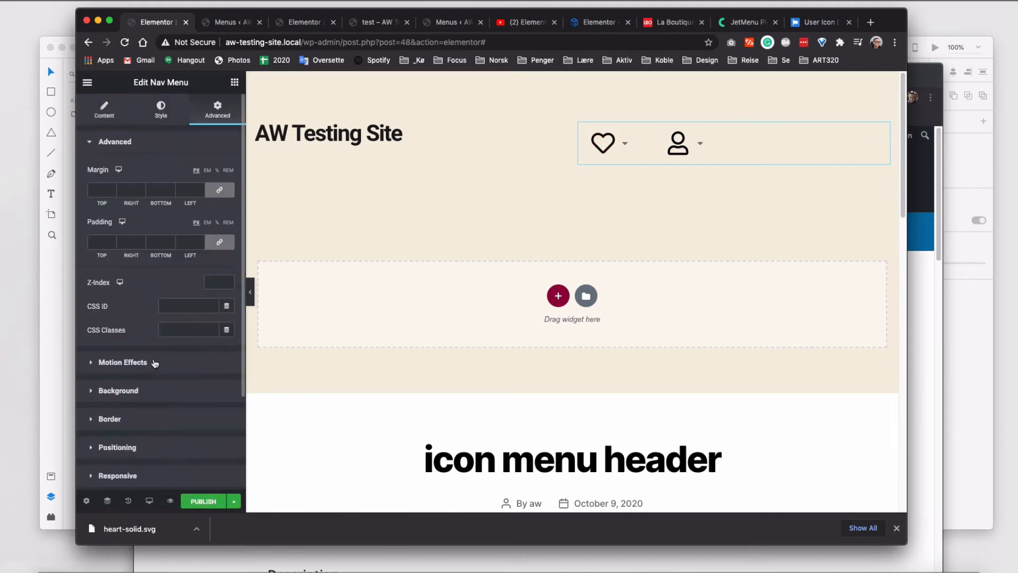
# - Start publishing the header template and dismiss the publishing dialog
pyautogui.moveTo(603, 144)
pyautogui.click(203, 500)
pyautogui.click(817, 92)
# - Reload the WordPress Menus page and review the "We love menu images" sub-item's settings in the icon menu
pyautogui.click(232, 22)
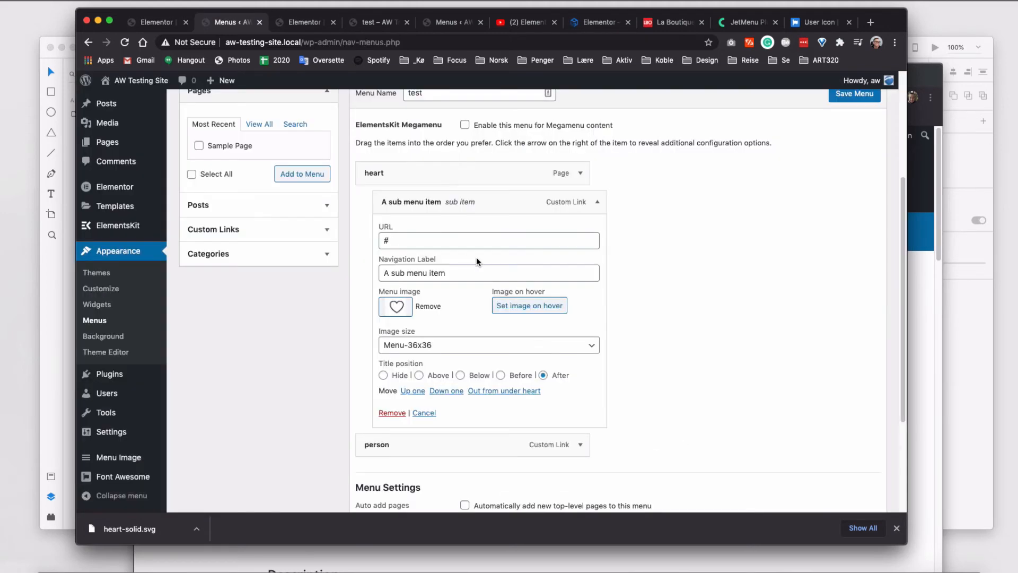
pyautogui.click(597, 202)
pyautogui.press('super+r')
pyautogui.click(593, 191)
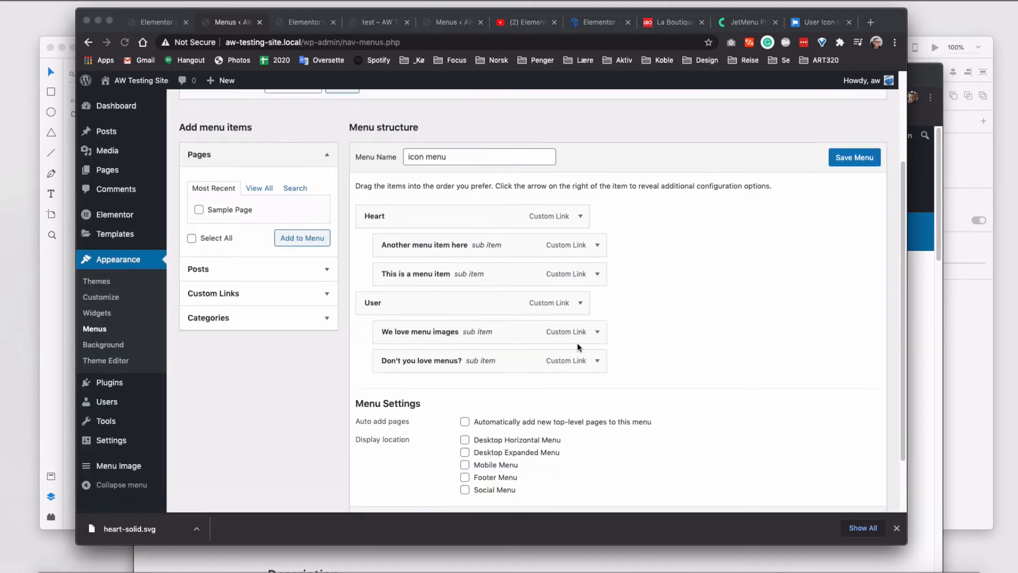
pyautogui.click(597, 332)
pyautogui.scroll(-2, 679, 372)
pyautogui.click(597, 218)
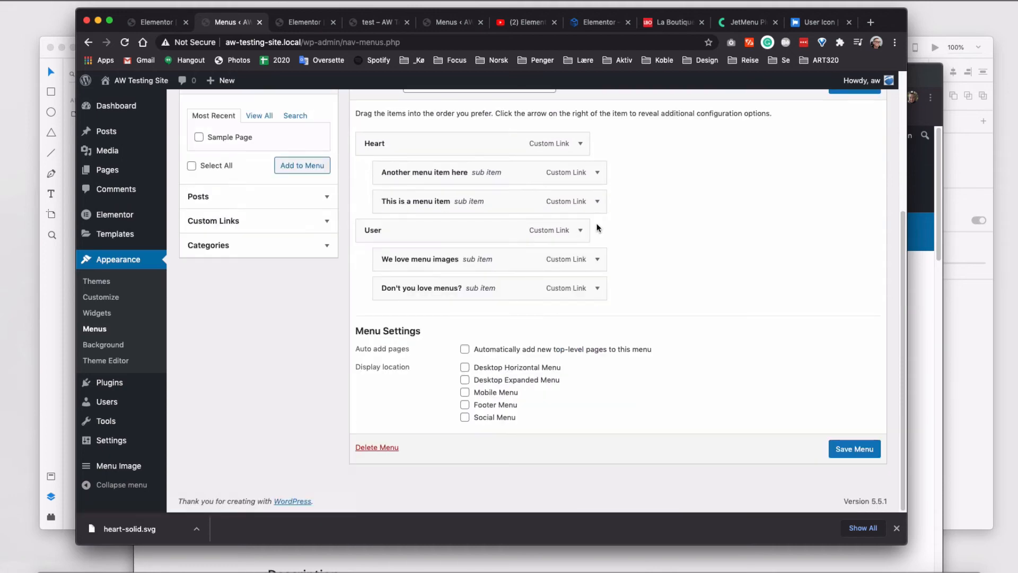
# - Review the User menu item's image, hover image, size and title position settings, along with its sub-items
pyautogui.click(580, 227)
pyautogui.scroll(-1, 508, 308)
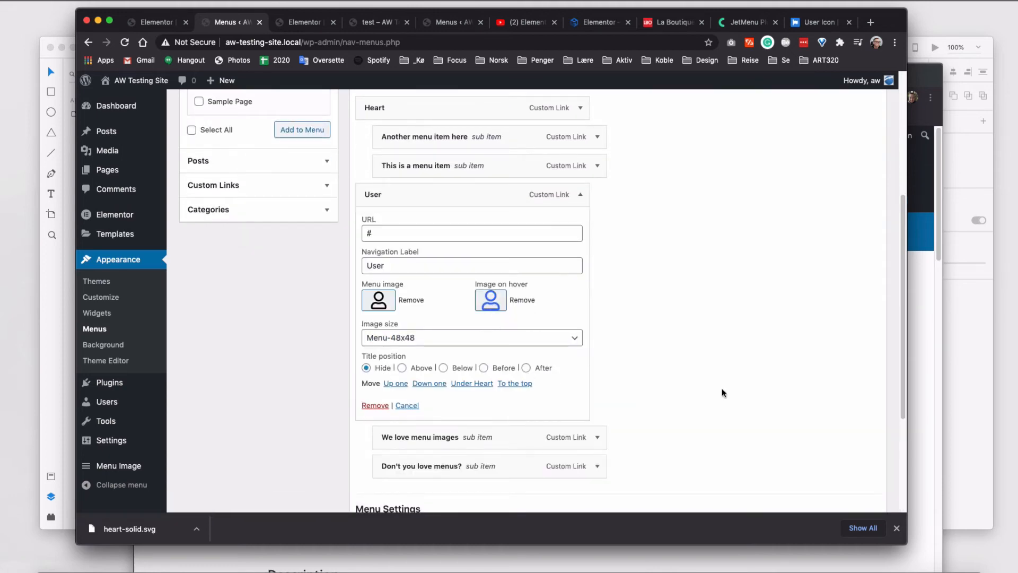
pyautogui.scroll(-3, 722, 393)
pyautogui.click(597, 262)
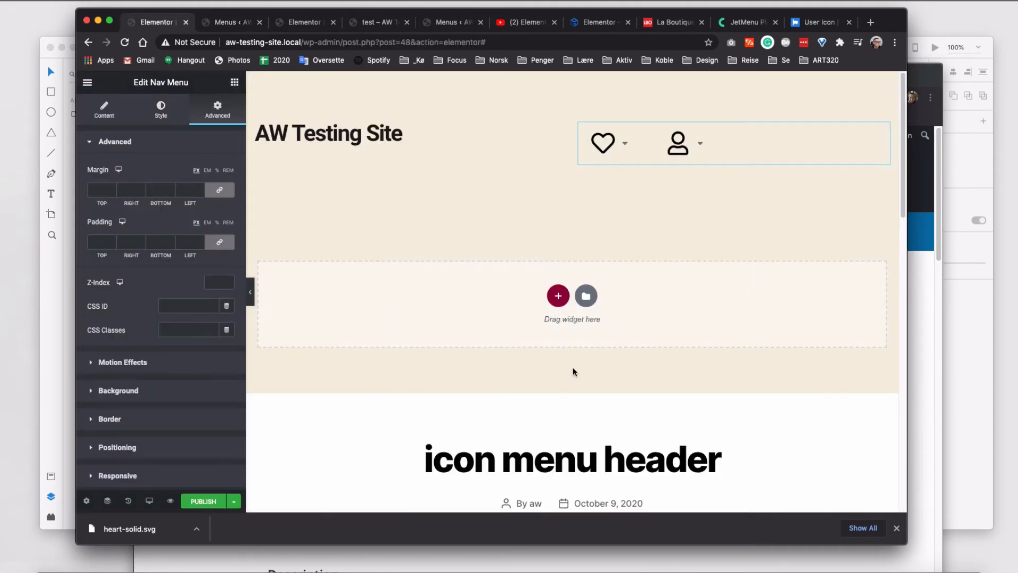
# - Compare the header icons on the La Boutique Officielle site with the header template's heart and person icons and their dropdowns
pyautogui.click(672, 22)
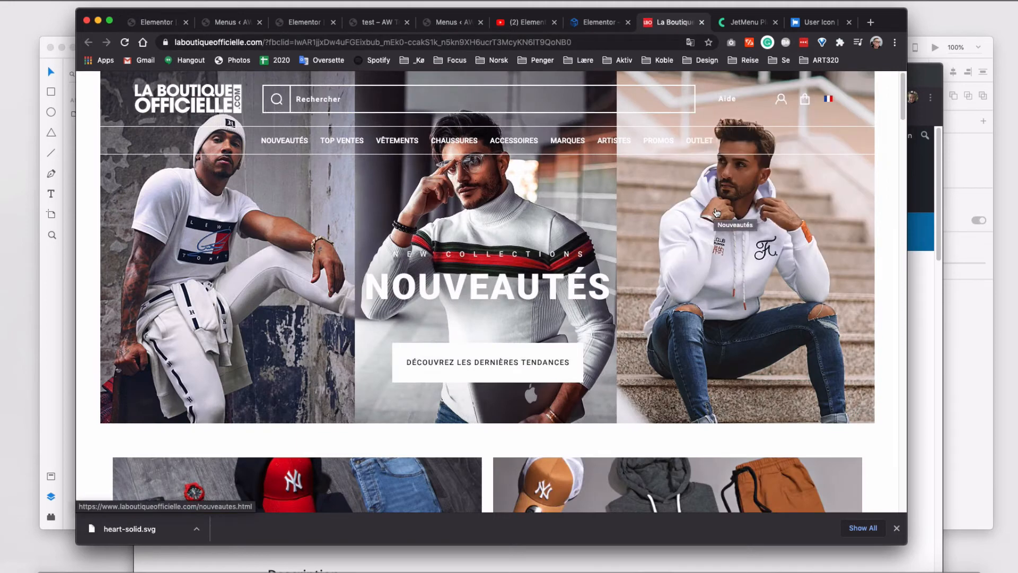
pyautogui.moveTo(785, 100)
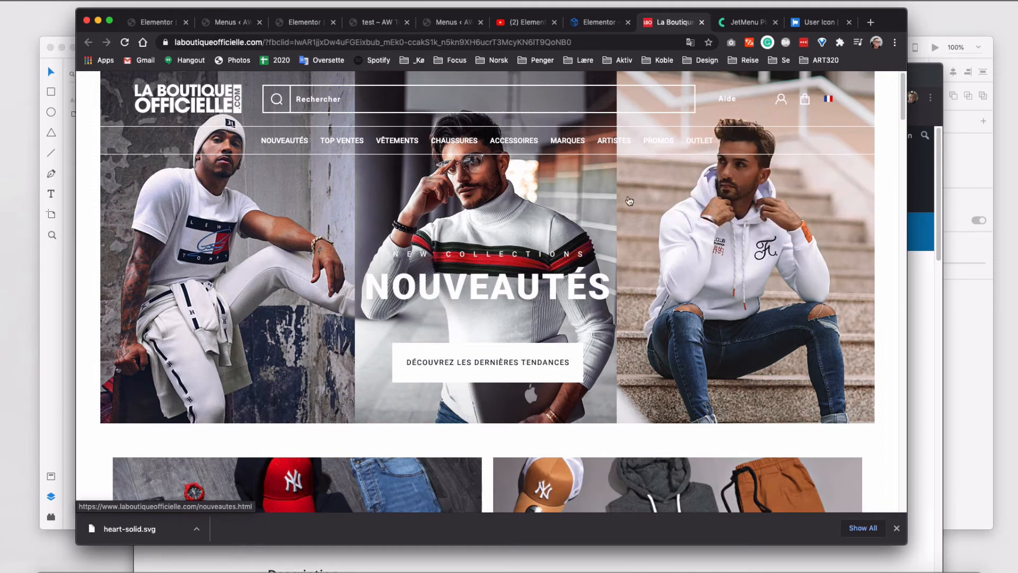
pyautogui.click(159, 22)
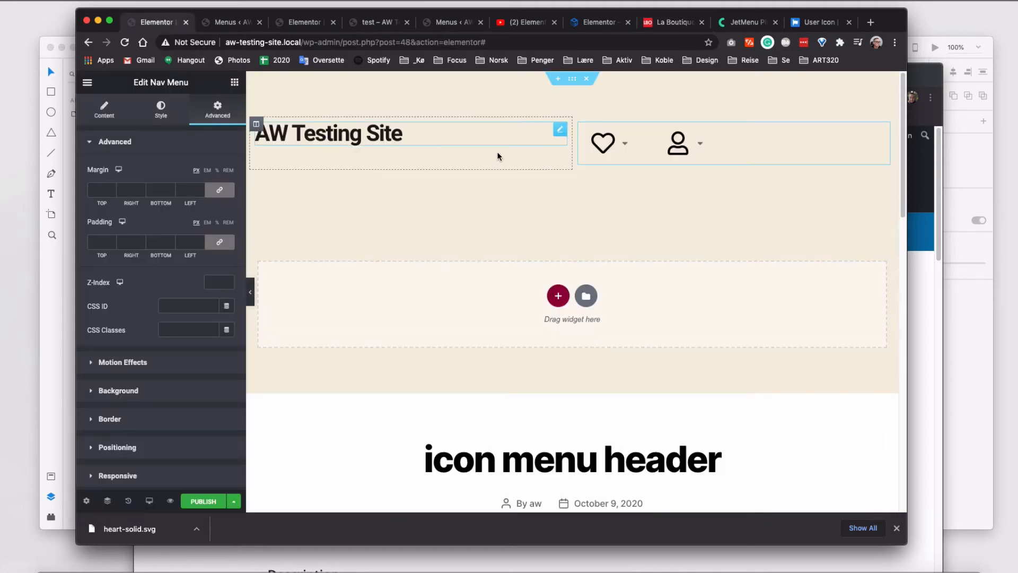
pyautogui.moveTo(620, 140)
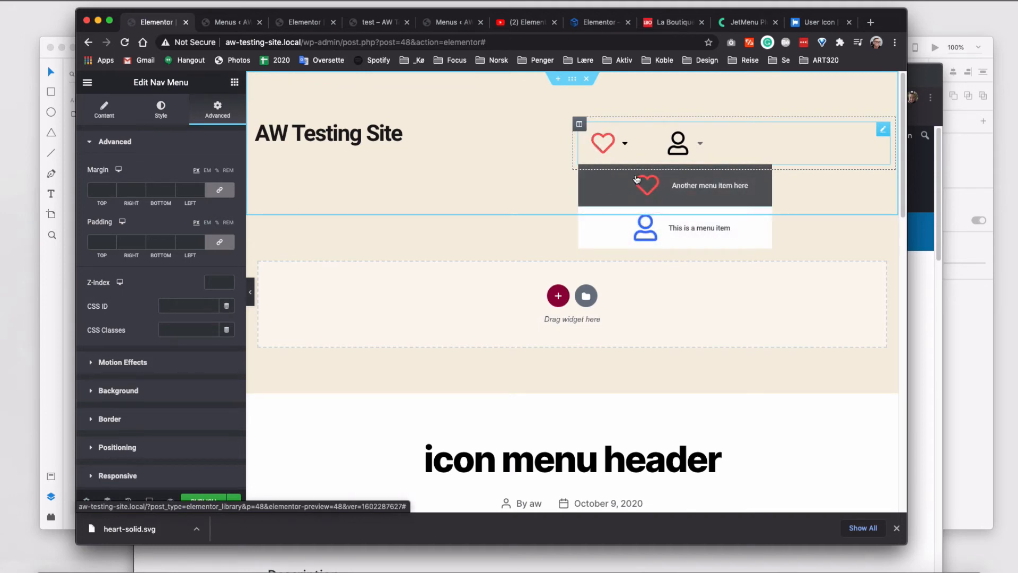
pyautogui.moveTo(664, 150)
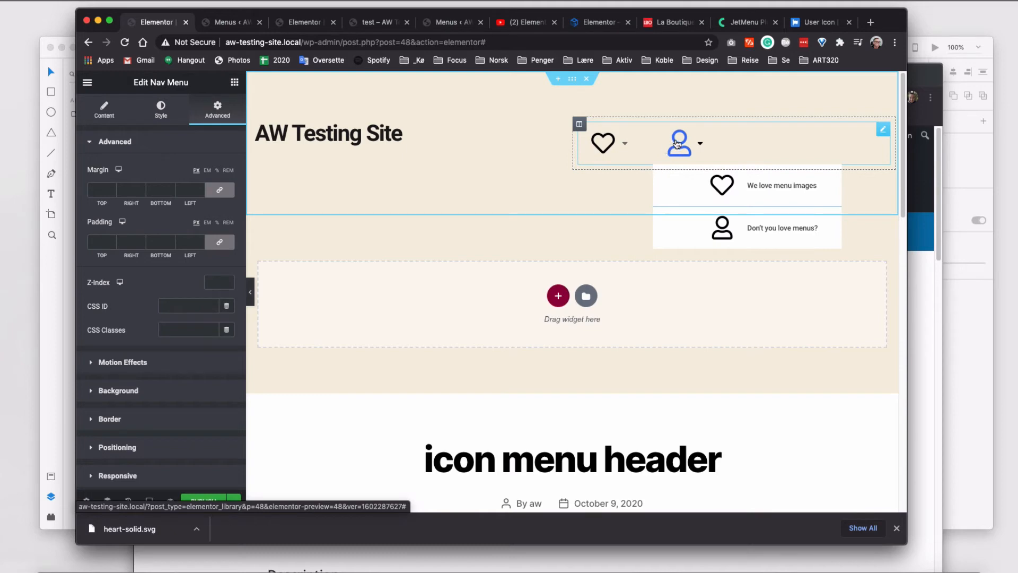